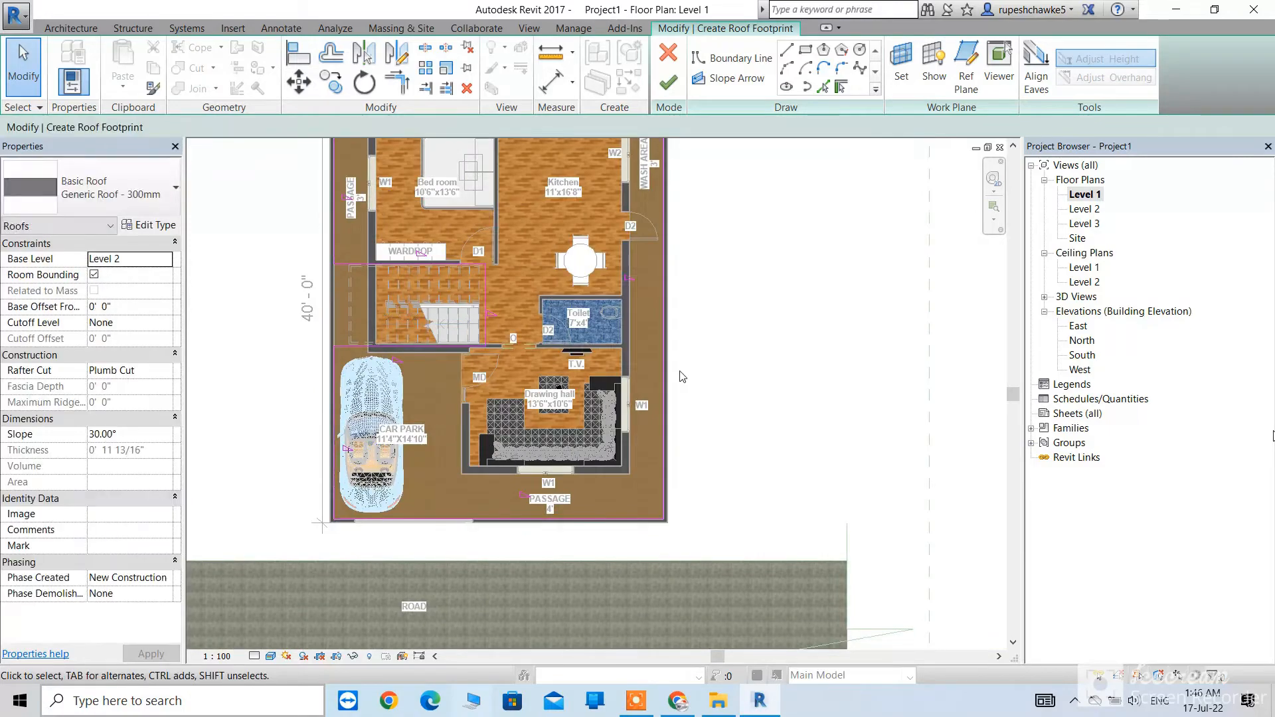
# Step: Turn off Defines Slope for the roof boundary line along the wall between the staircase and the car park
pyautogui.moveTo(692, 389); pyautogui.dragTo(715, 427, button='middle')
pyautogui.moveTo(607, 360); pyautogui.dragTo(615, 402, button='middle')
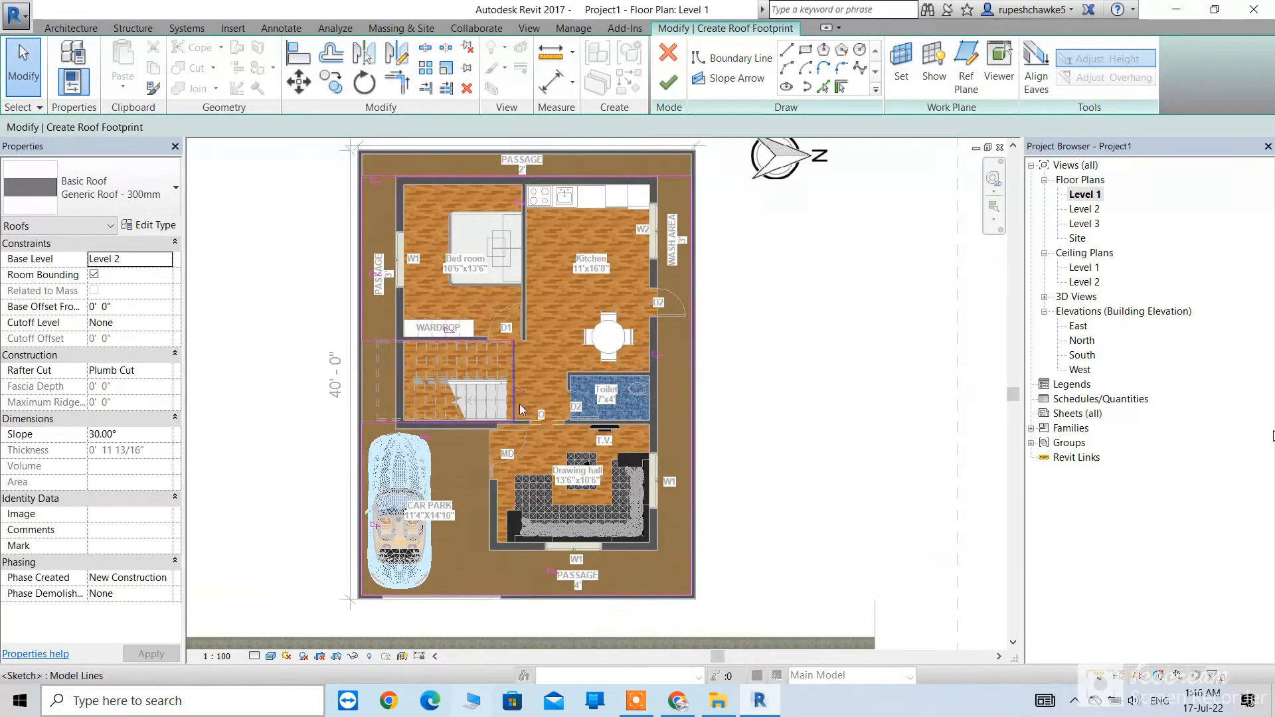
pyautogui.scroll(4, 492, 437)
pyautogui.click(491, 436)
pyautogui.scroll(2, 490, 434)
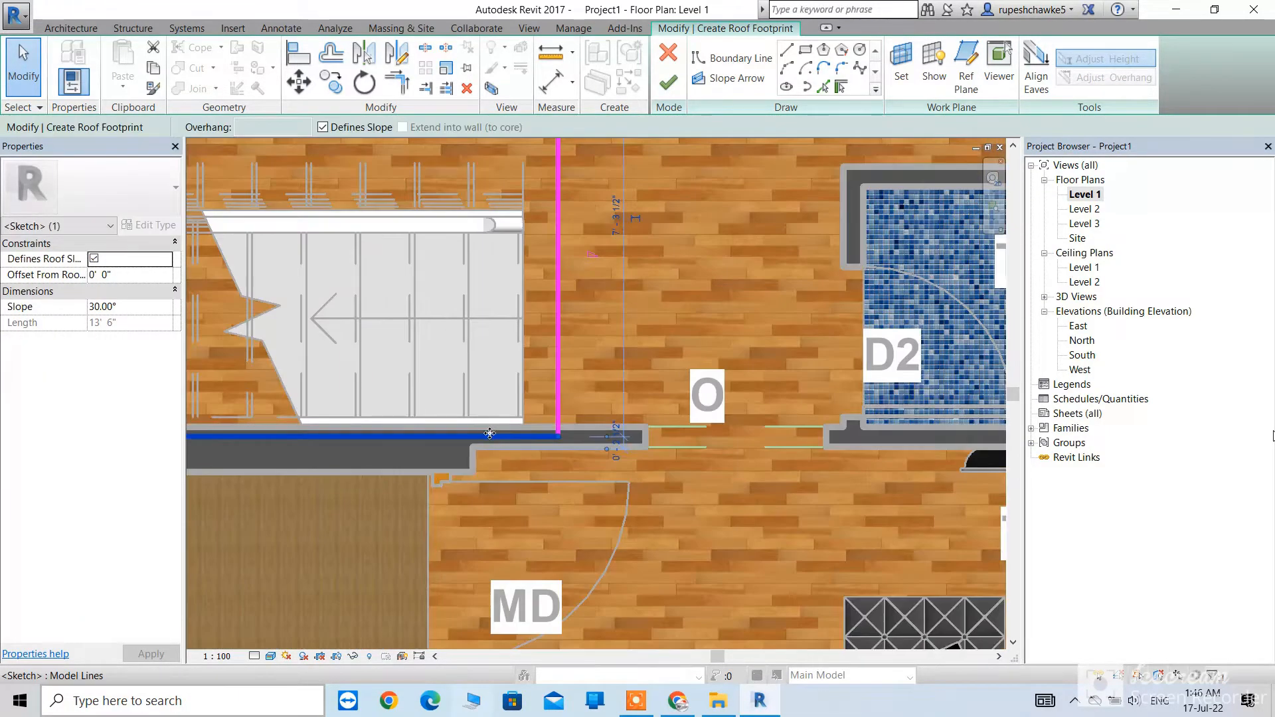
pyautogui.scroll(-3, 517, 437)
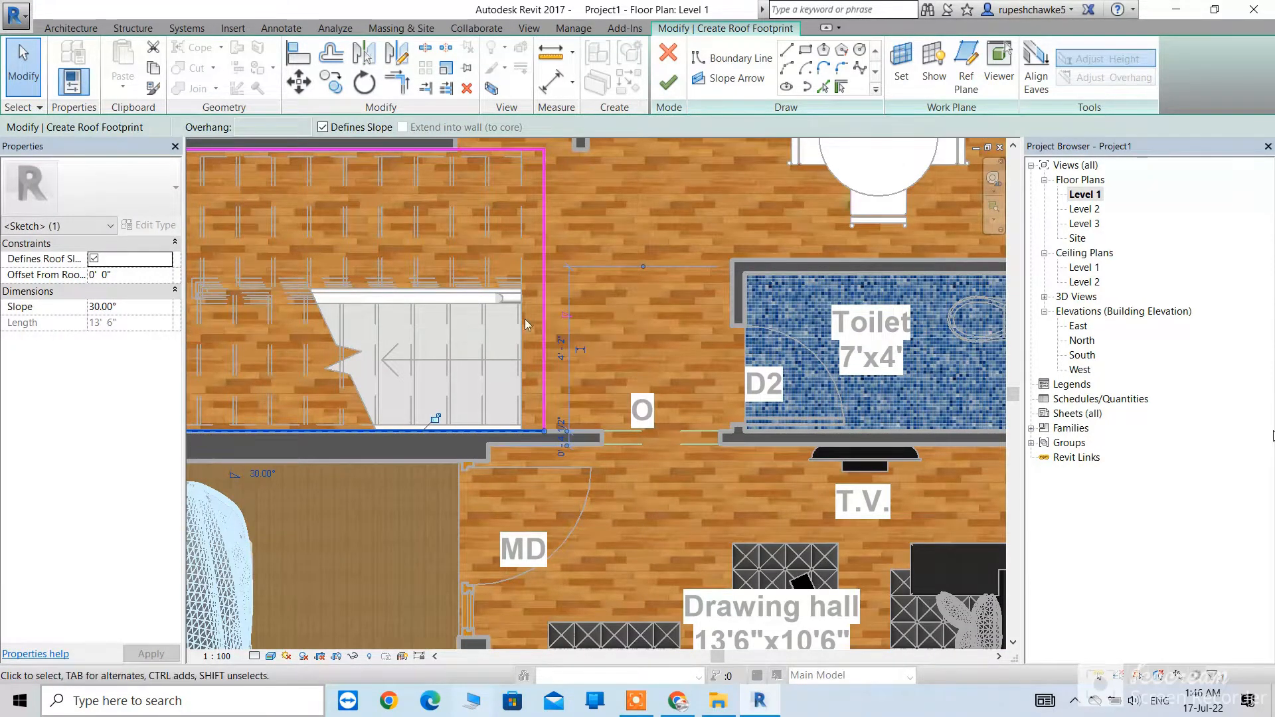
pyautogui.click(323, 128)
pyautogui.scroll(-2, 544, 407)
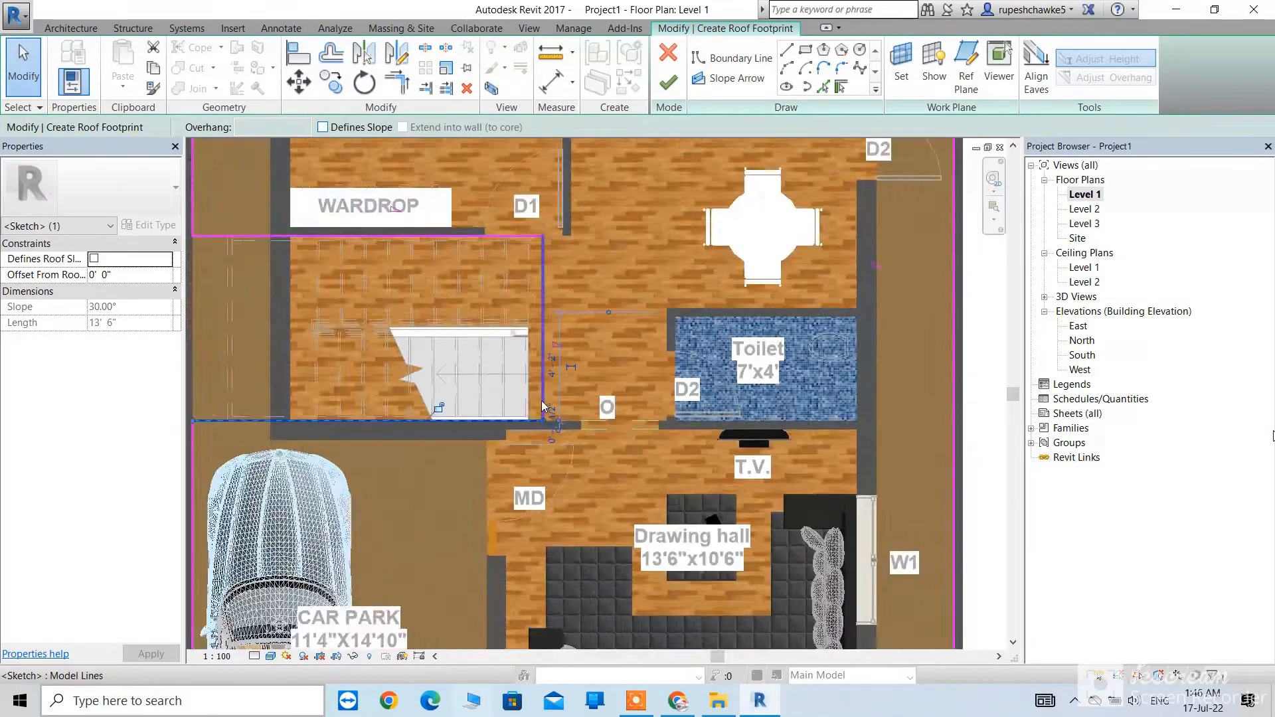
pyautogui.scroll(-5, 542, 403)
pyautogui.press('Escape')
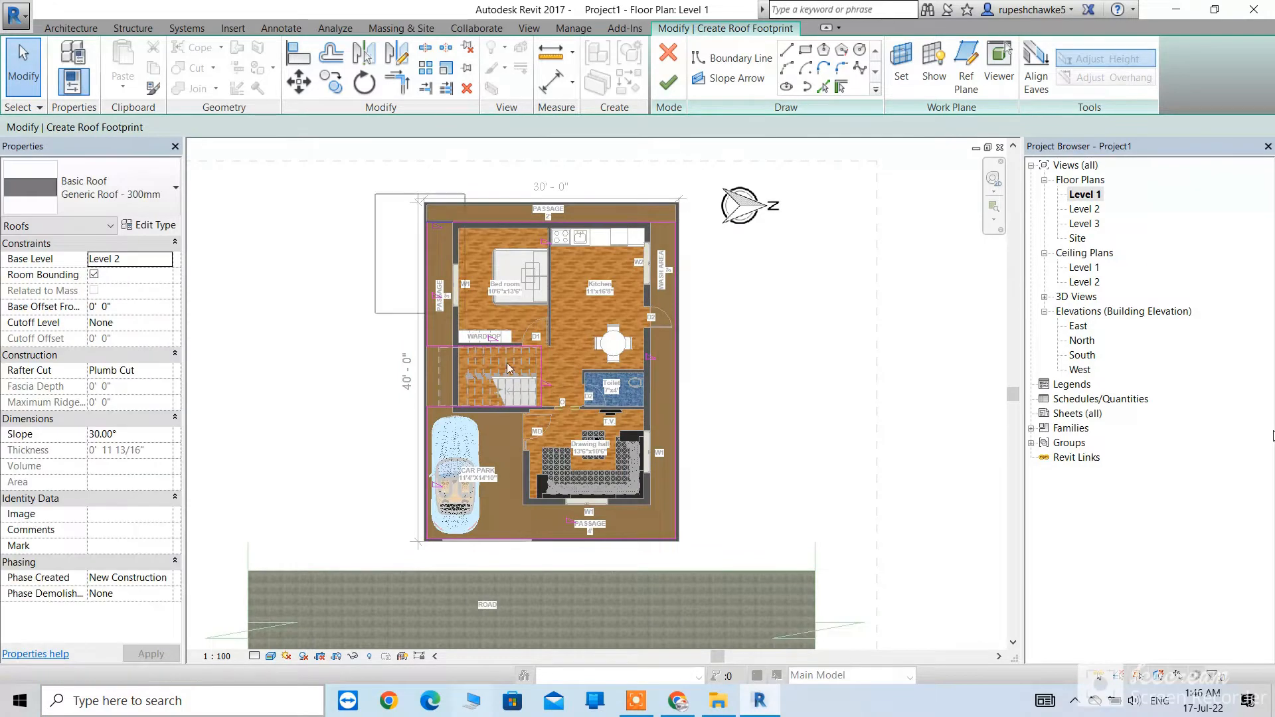
# Step: Turn off Defines Slope for all roof boundary lines and finish the roof footprint
pyautogui.moveTo(684, 526)
pyautogui.mouseDown()
pyautogui.moveTo(372, 199)
pyautogui.moveTo(340, 187)
pyautogui.mouseUp()
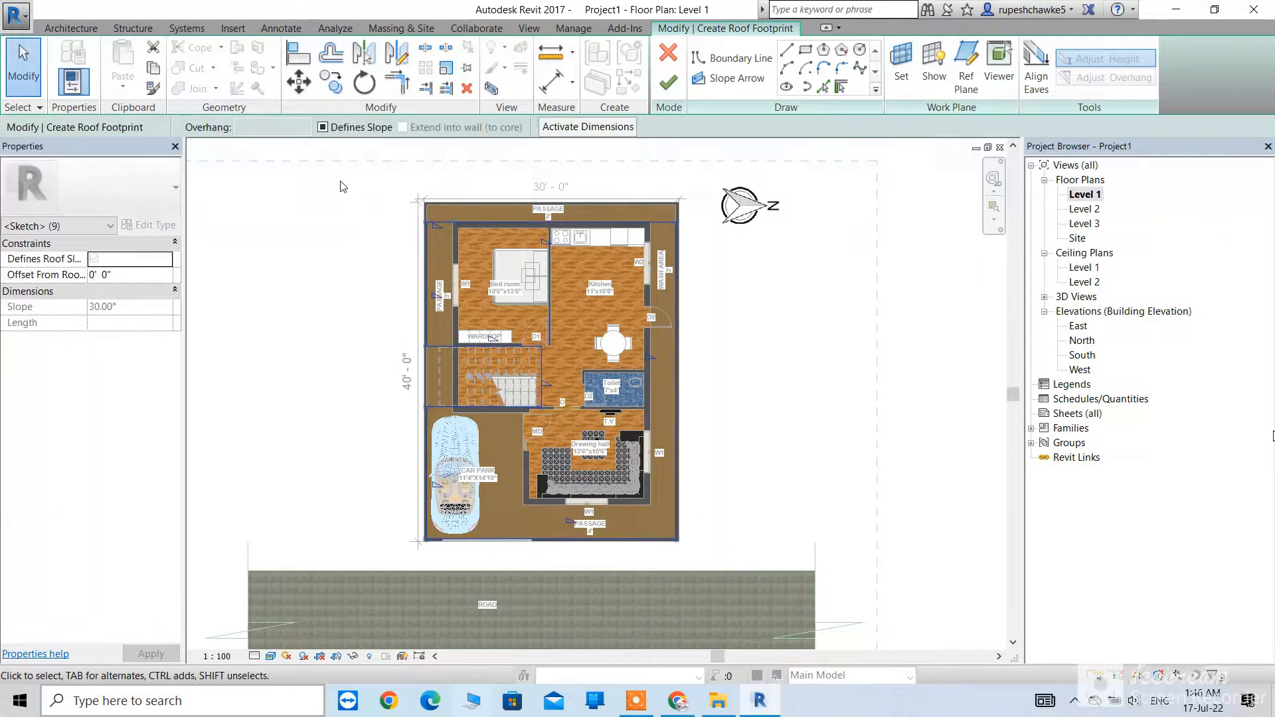
pyautogui.click(323, 128)
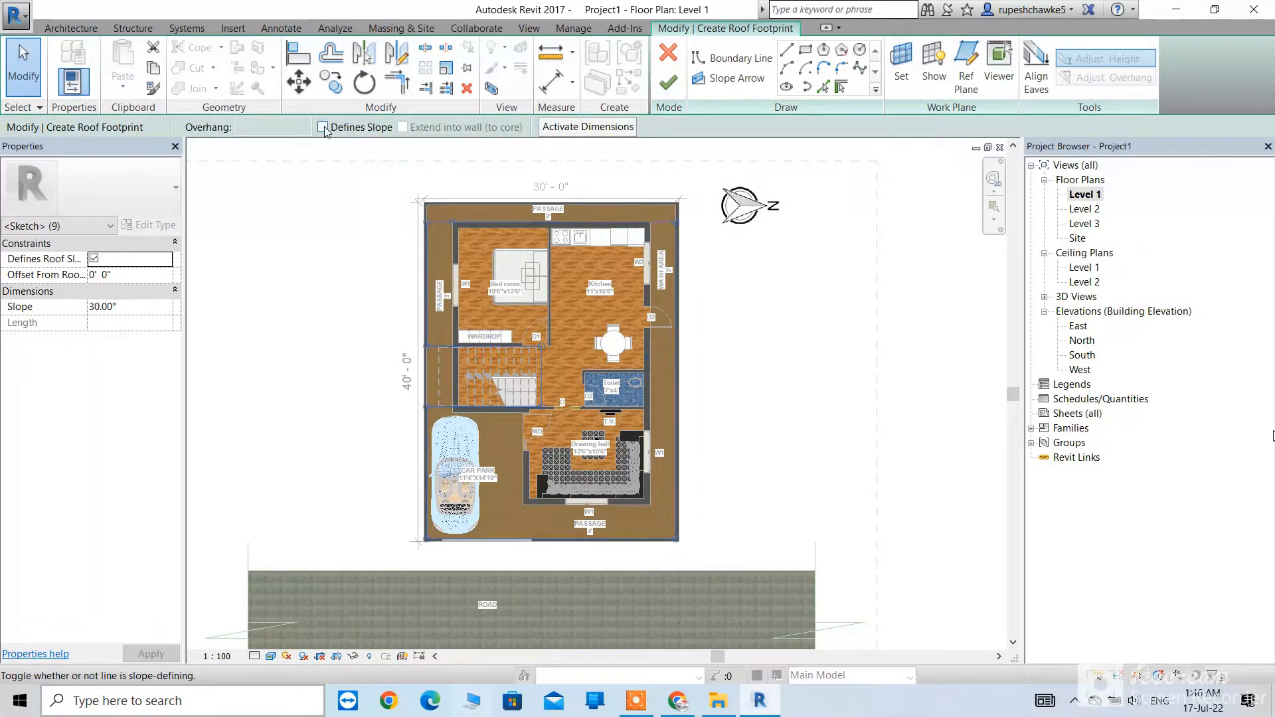
pyautogui.click(851, 402)
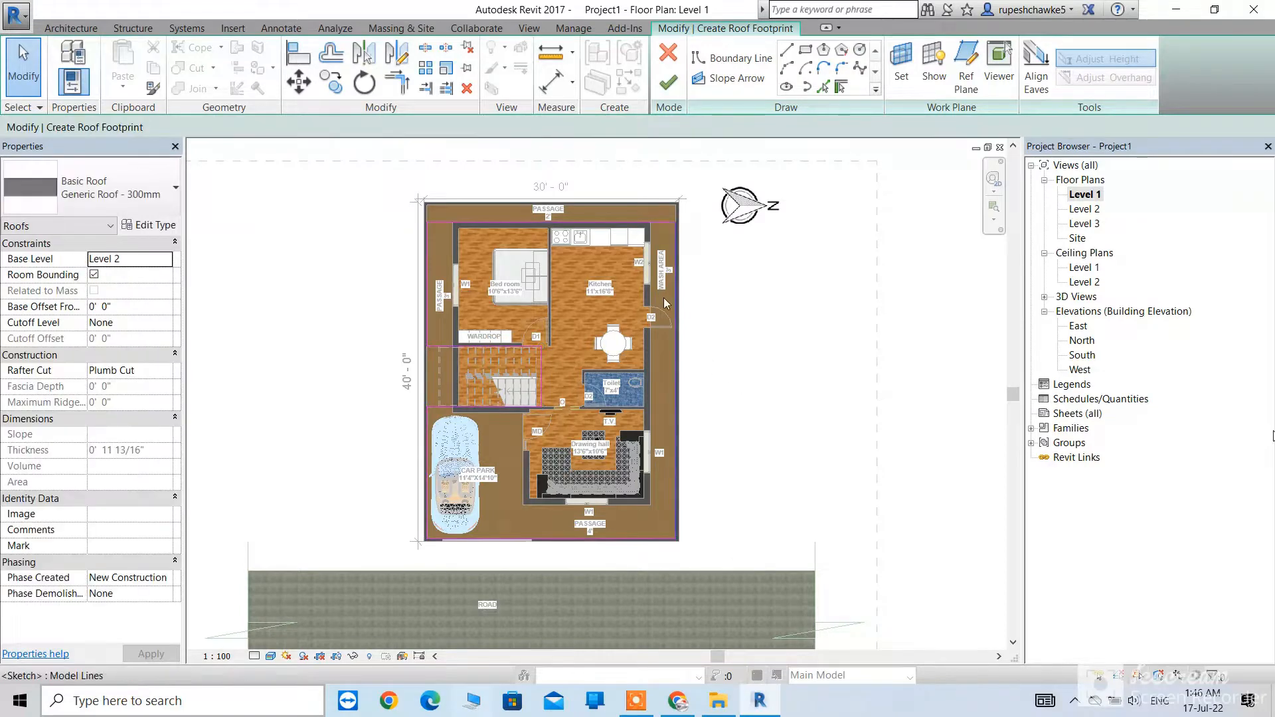
pyautogui.click(668, 83)
pyautogui.click(803, 447)
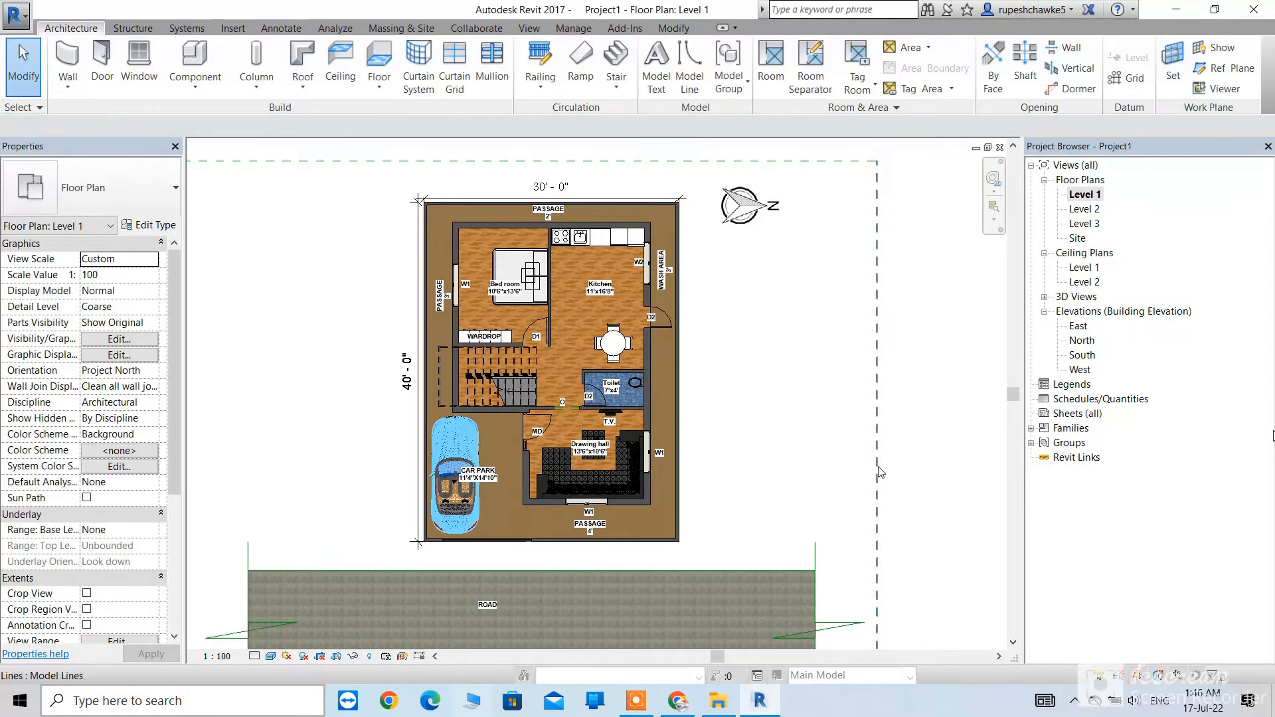
# Step: Open the default 3D view and examine the flat roof slab over the house
pyautogui.click(529, 28)
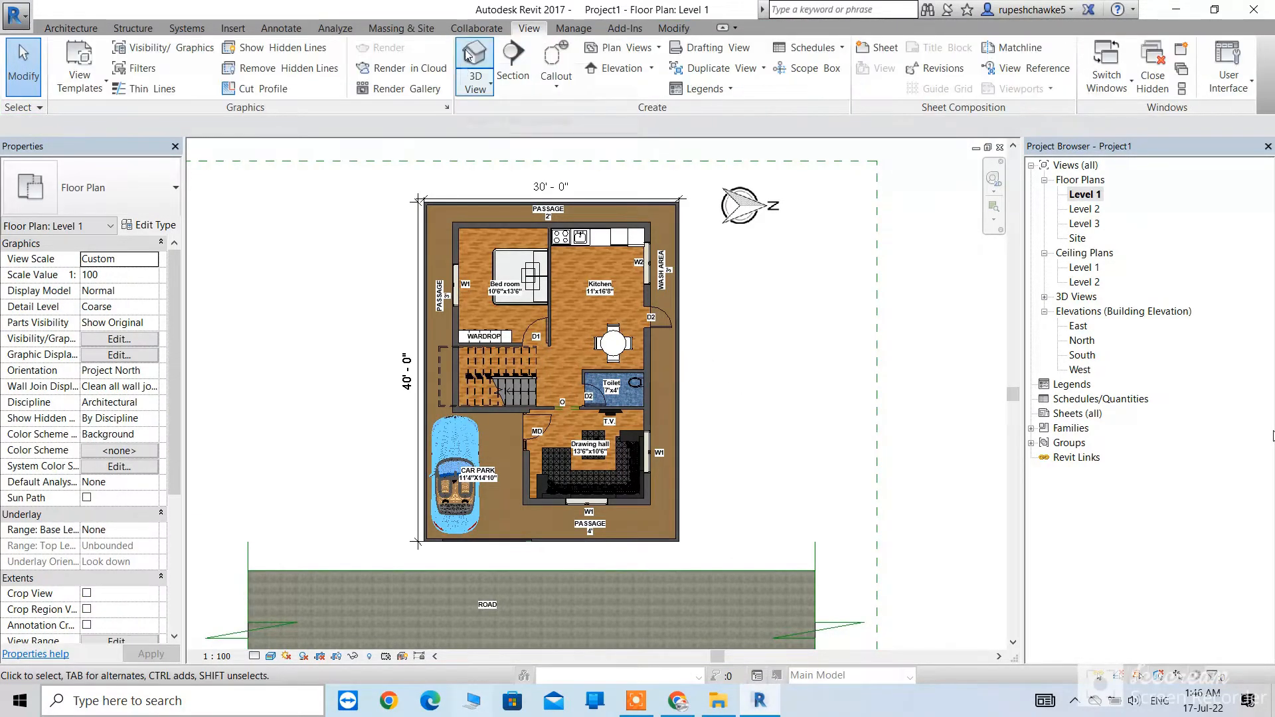
pyautogui.click(474, 62)
pyautogui.scroll(-2, 558, 332)
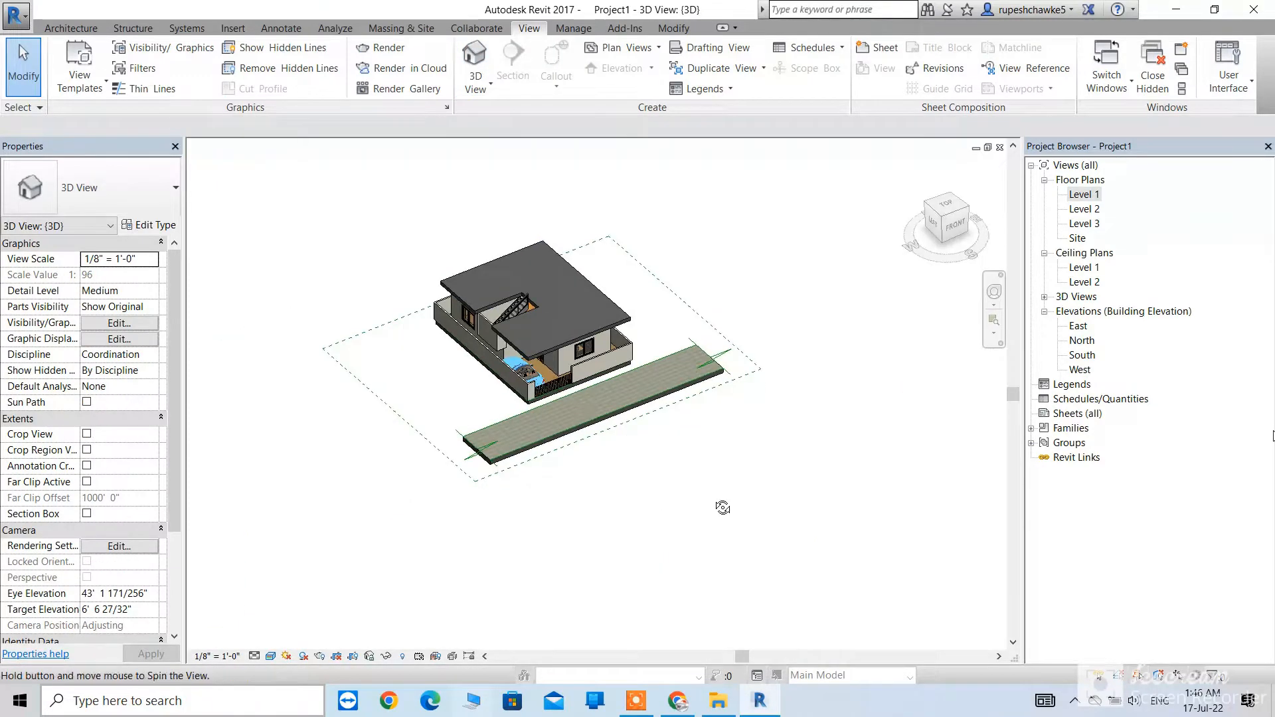
pyautogui.keyDown('shift'); pyautogui.moveTo(722, 507); pyautogui.dragTo(704, 465, button='middle'); pyautogui.keyUp('shift')
pyautogui.scroll(5, 542, 336)
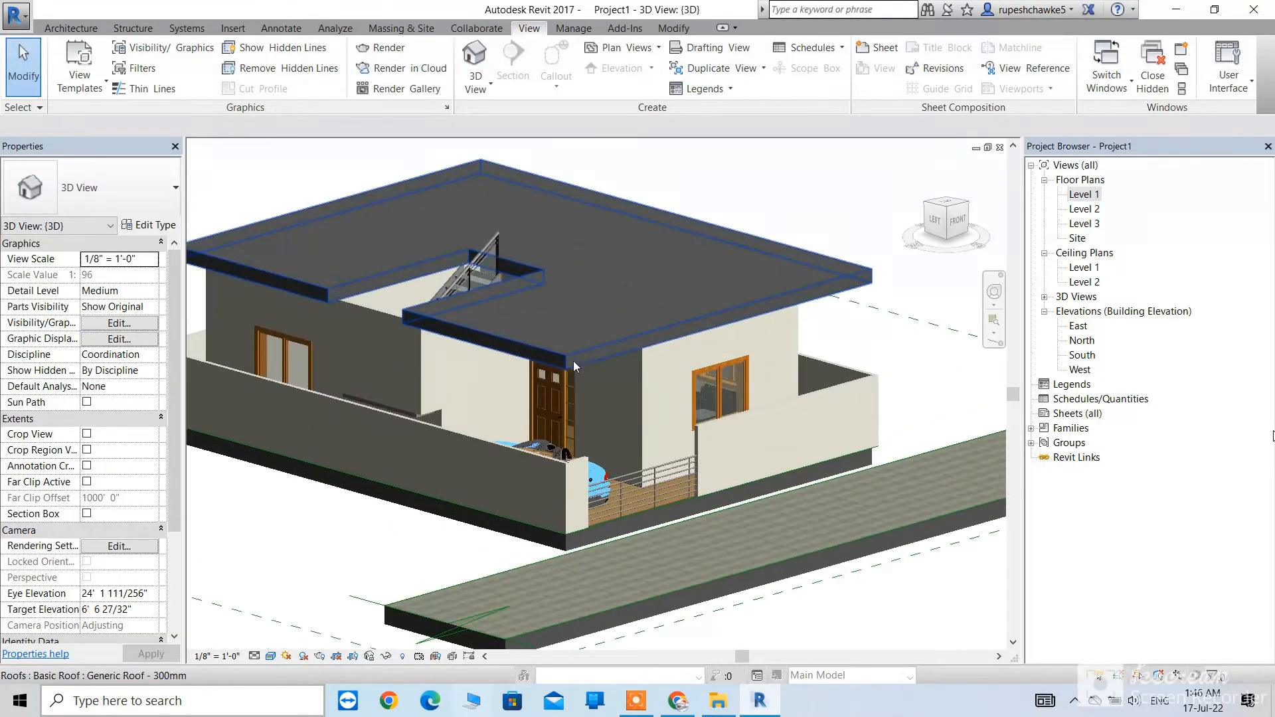
pyautogui.scroll(5, 570, 359)
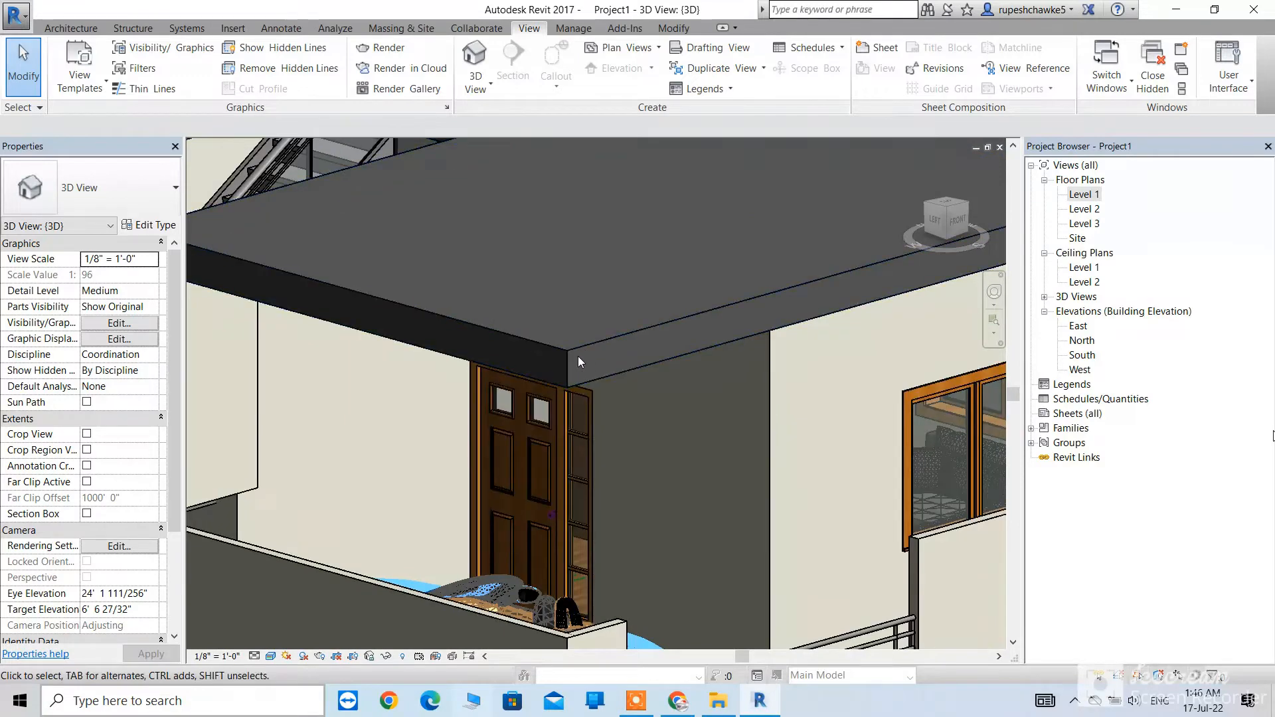
# Step: Set the structure layer thickness of the roof slab's type to 0' 5"
pyautogui.click(572, 349)
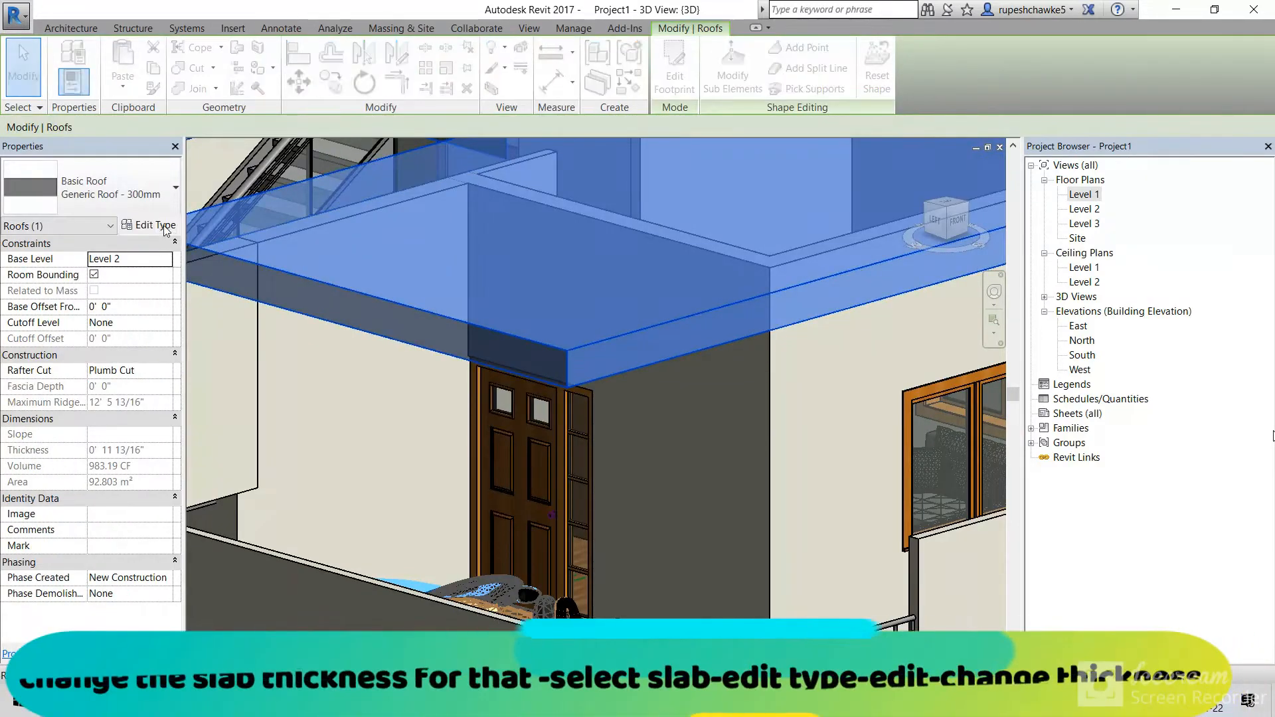
pyautogui.click(148, 225)
pyautogui.click(270, 245)
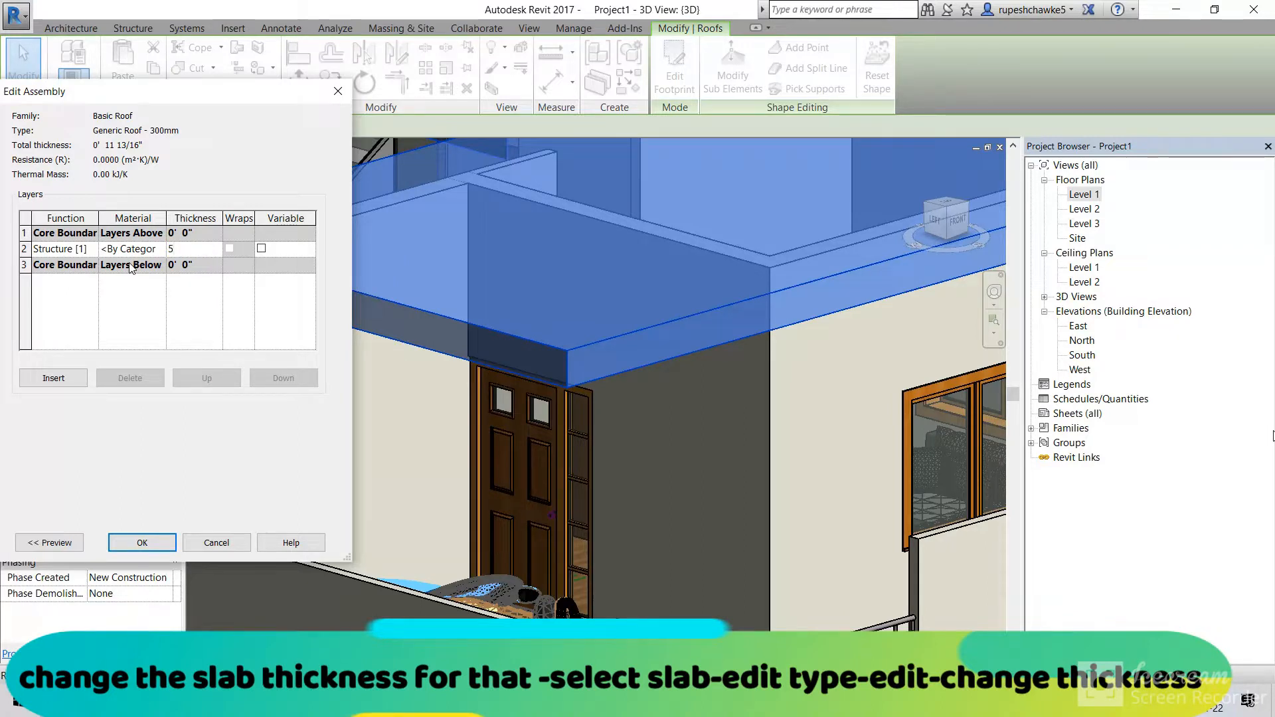
pyautogui.click(158, 540)
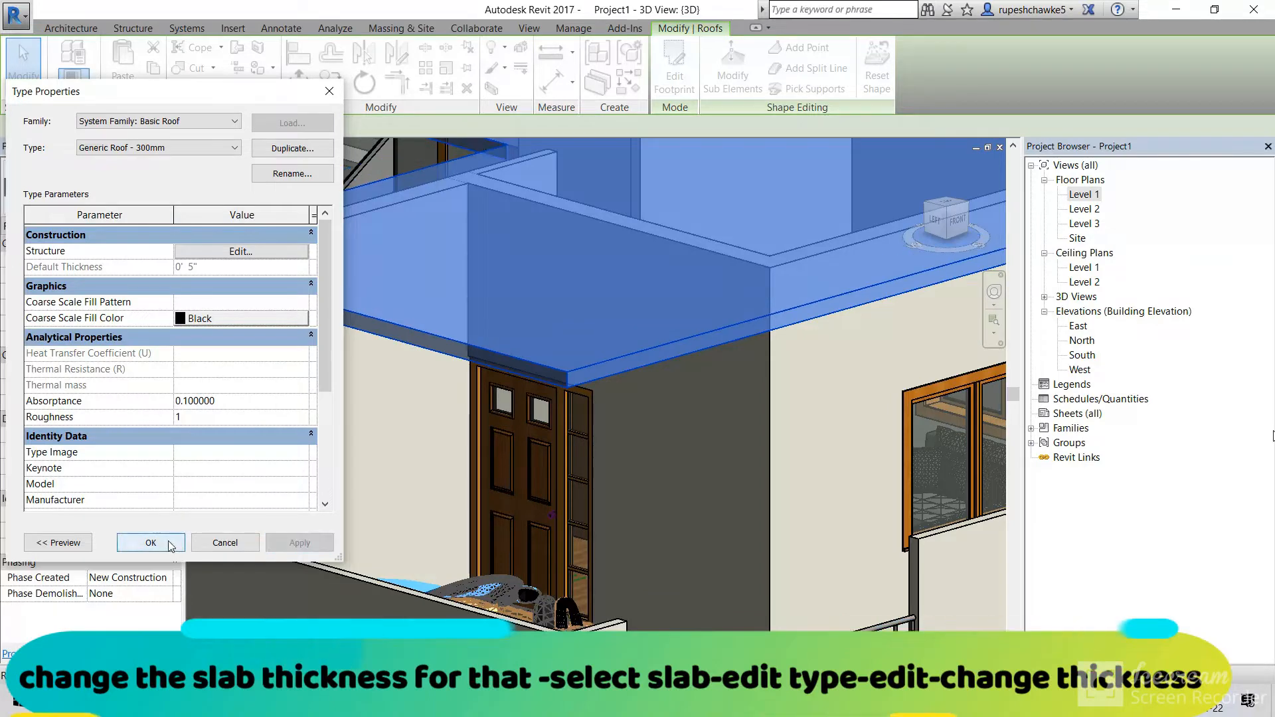
pyautogui.click(179, 543)
pyautogui.scroll(-4, 400, 385)
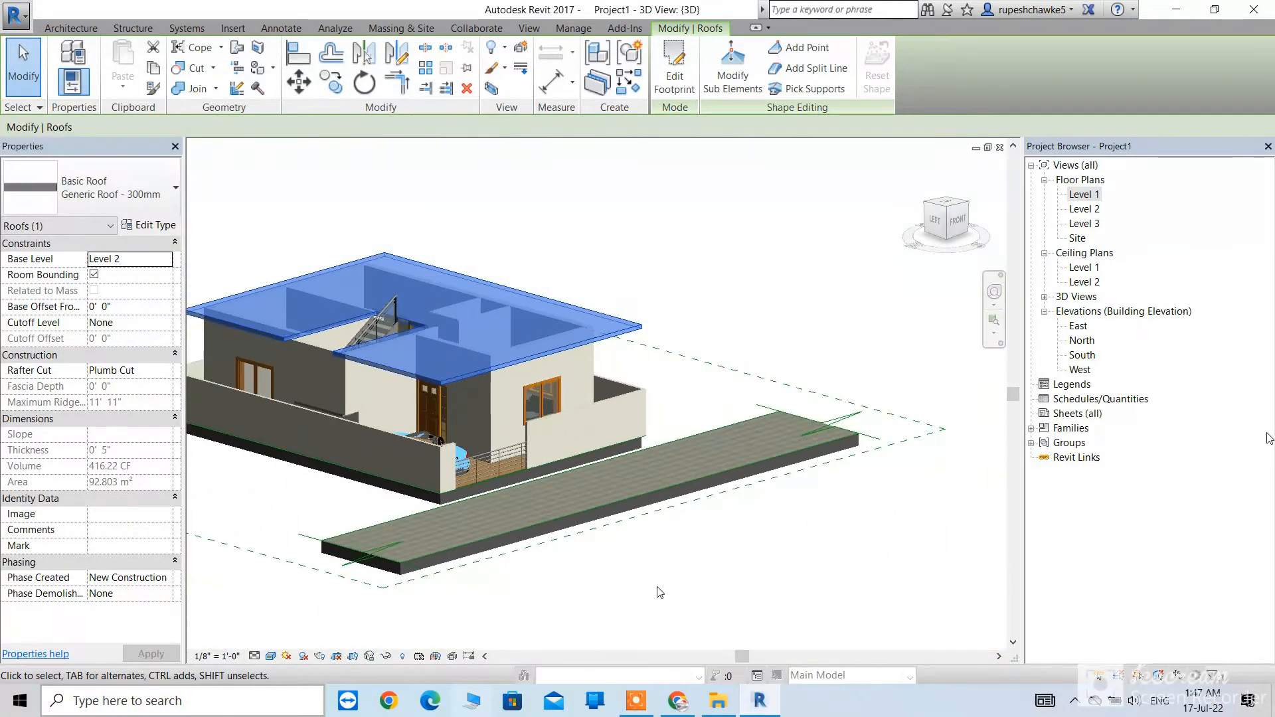
pyautogui.click(686, 575)
pyautogui.keyDown('shift'); pyautogui.moveTo(686, 575); pyautogui.dragTo(664, 557, button='middle'); pyautogui.keyUp('shift')
# Step: In the South elevation, copy the Level 2 line 10'6" upward to make a first-floor level
pyautogui.doubleClick(1083, 356)
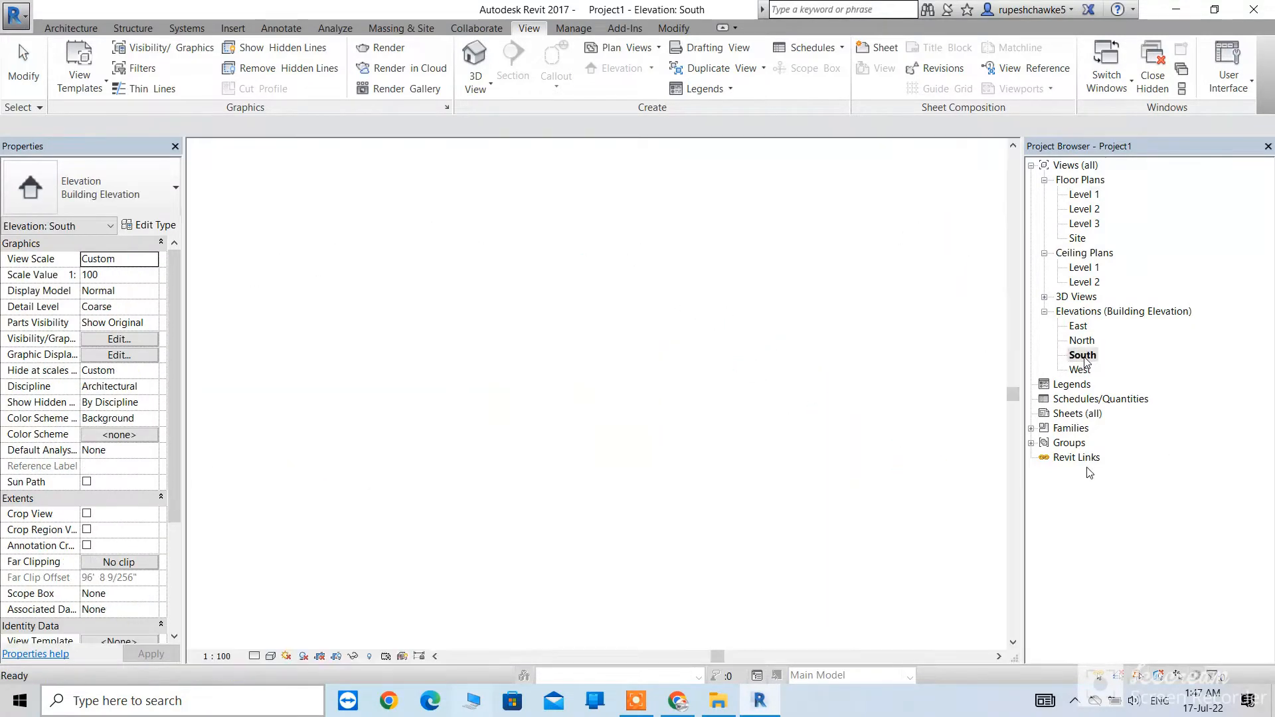
pyautogui.click(691, 452)
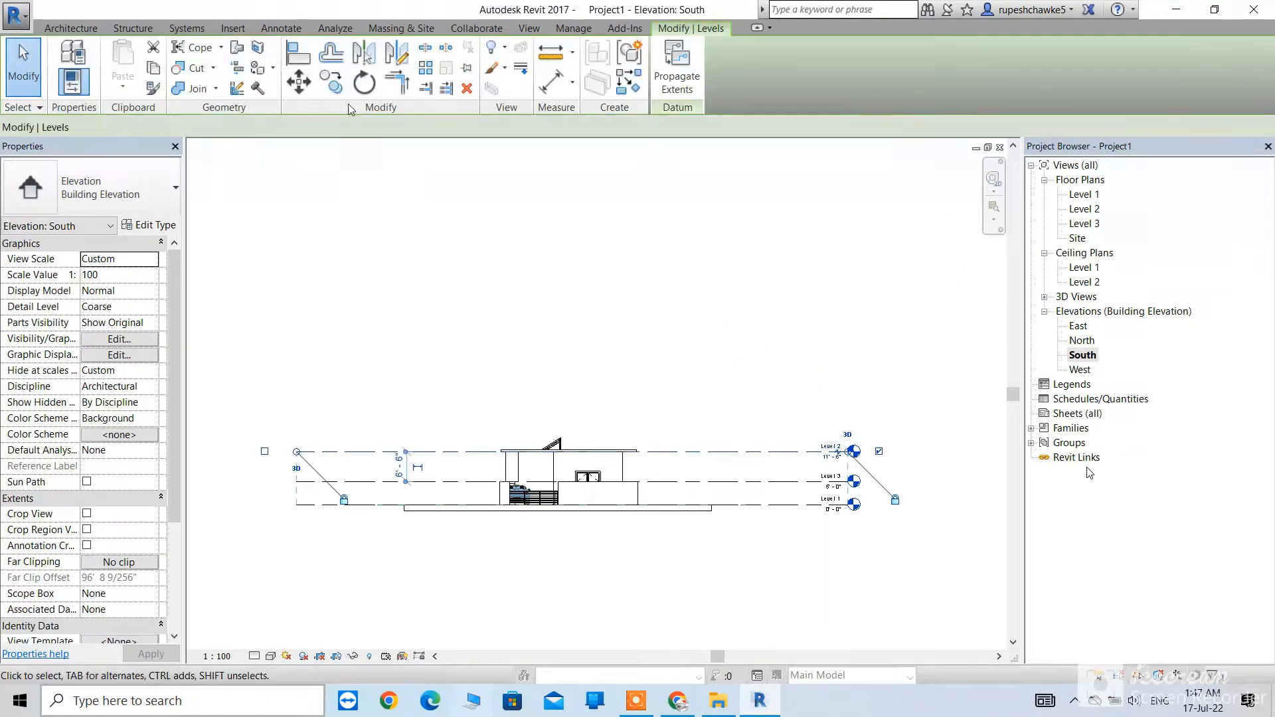
pyautogui.press('c')
pyautogui.press('o')
pyautogui.scroll(4, 730, 450)
pyautogui.click(762, 453)
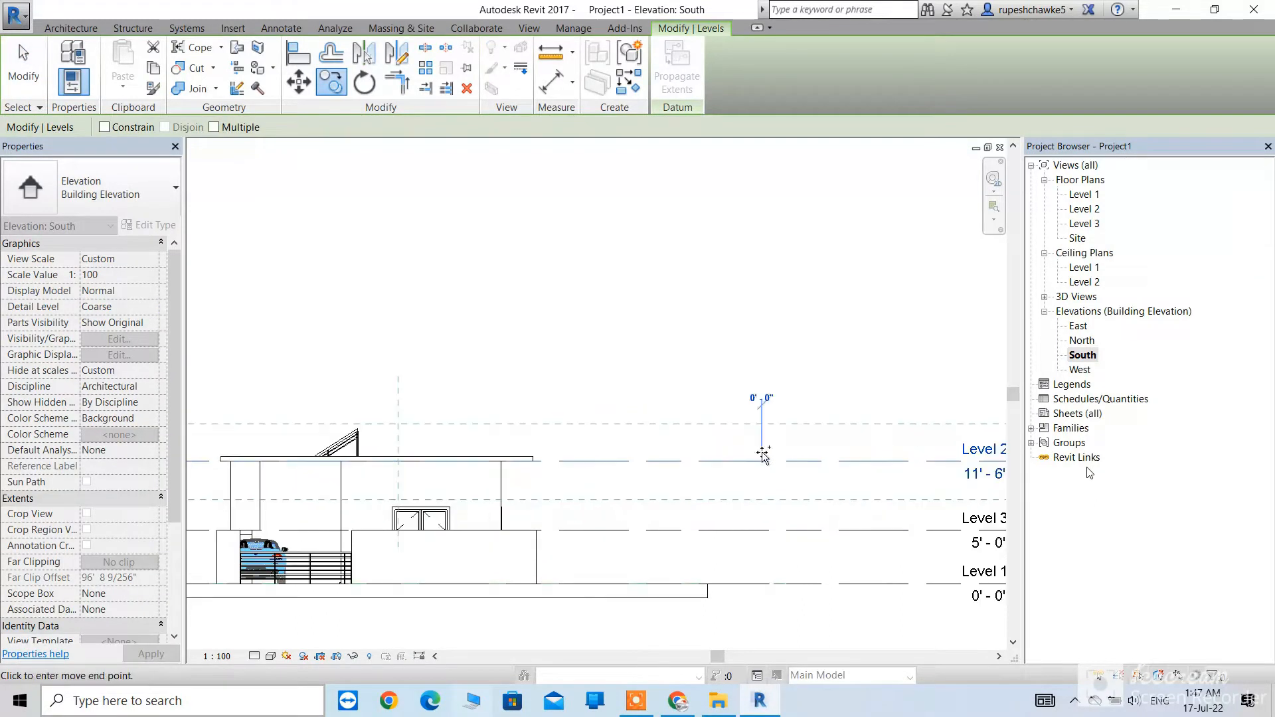
pyautogui.write('1')
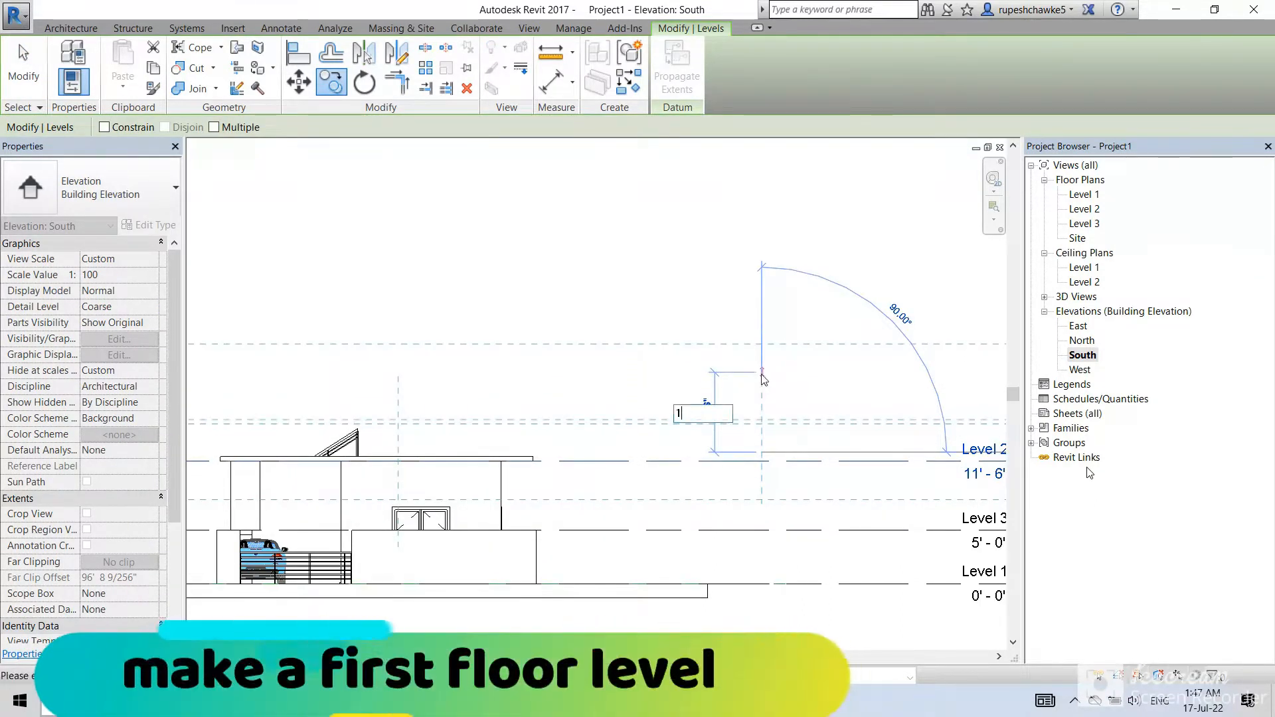
pyautogui.write("0'5")
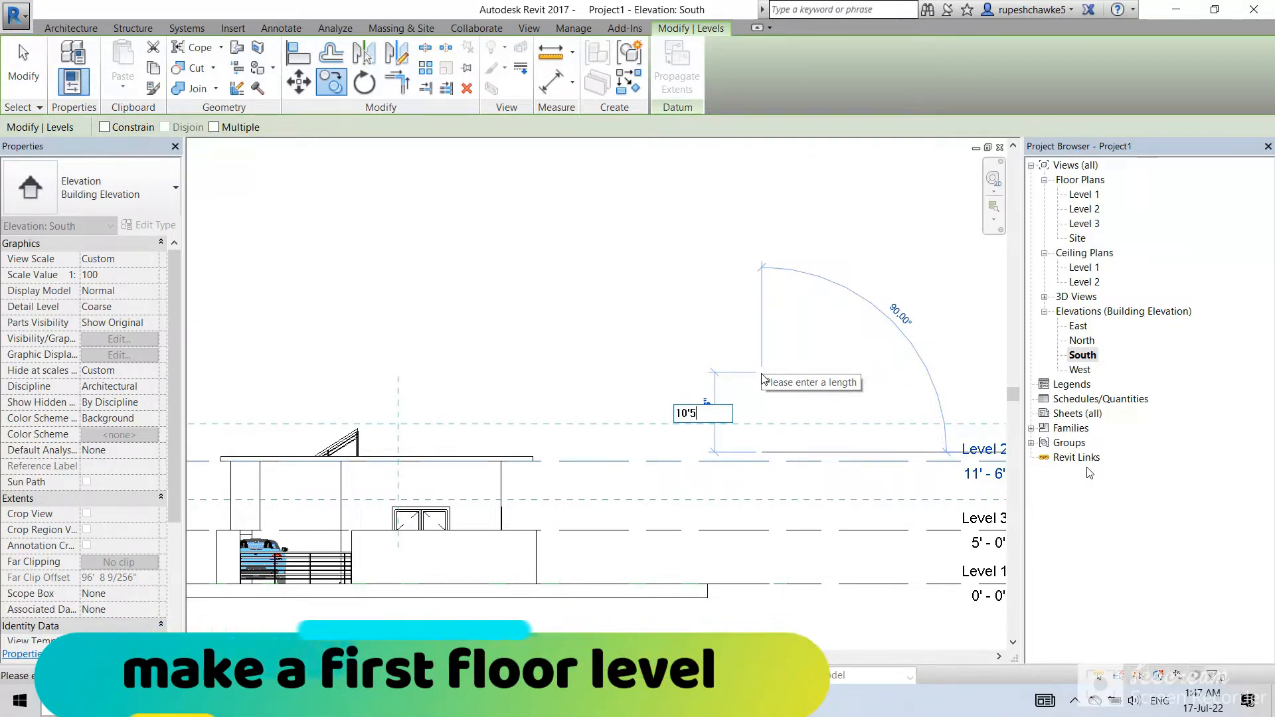
pyautogui.press('BackSpace')
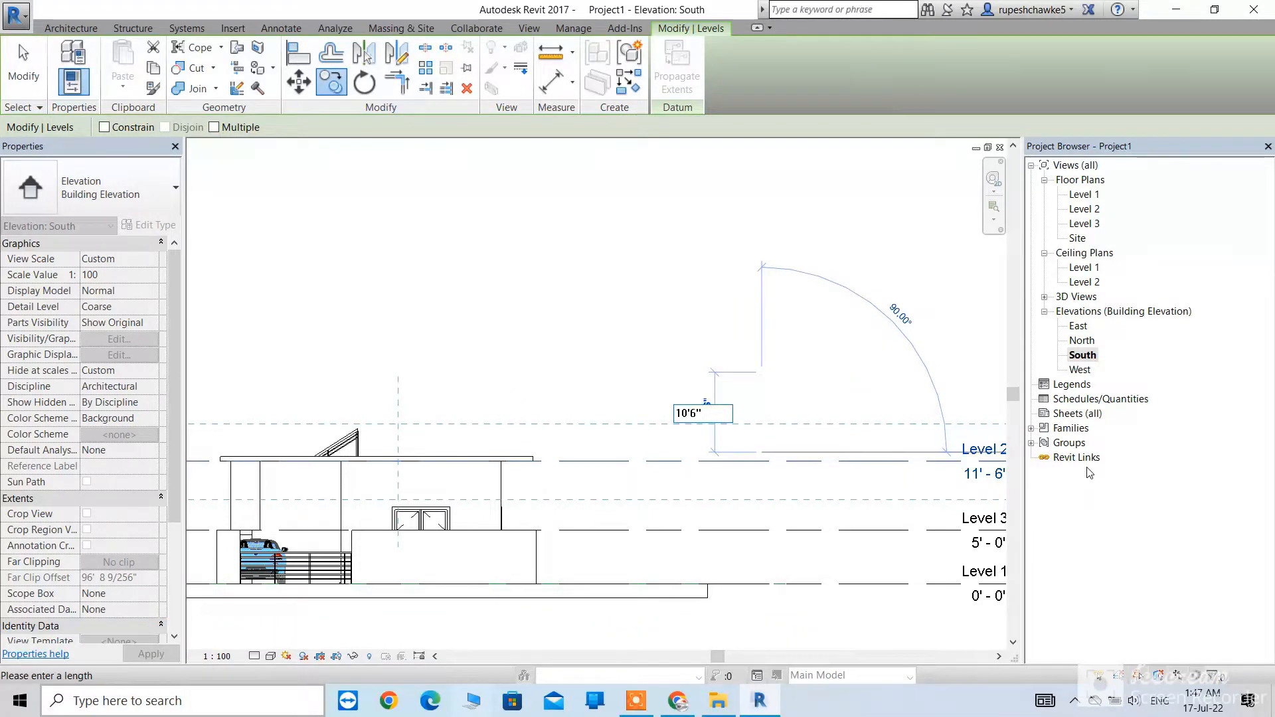
pyautogui.press('Return')
pyautogui.scroll(-3, 762, 373)
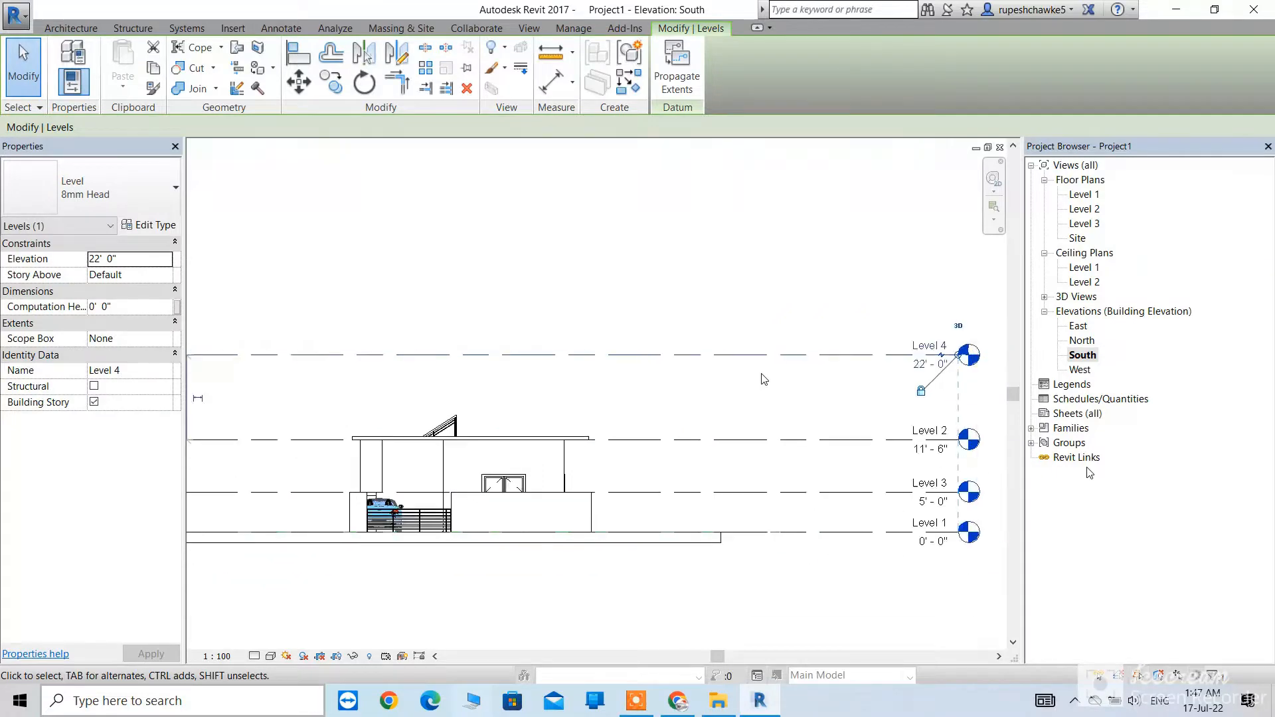
pyautogui.click(768, 316)
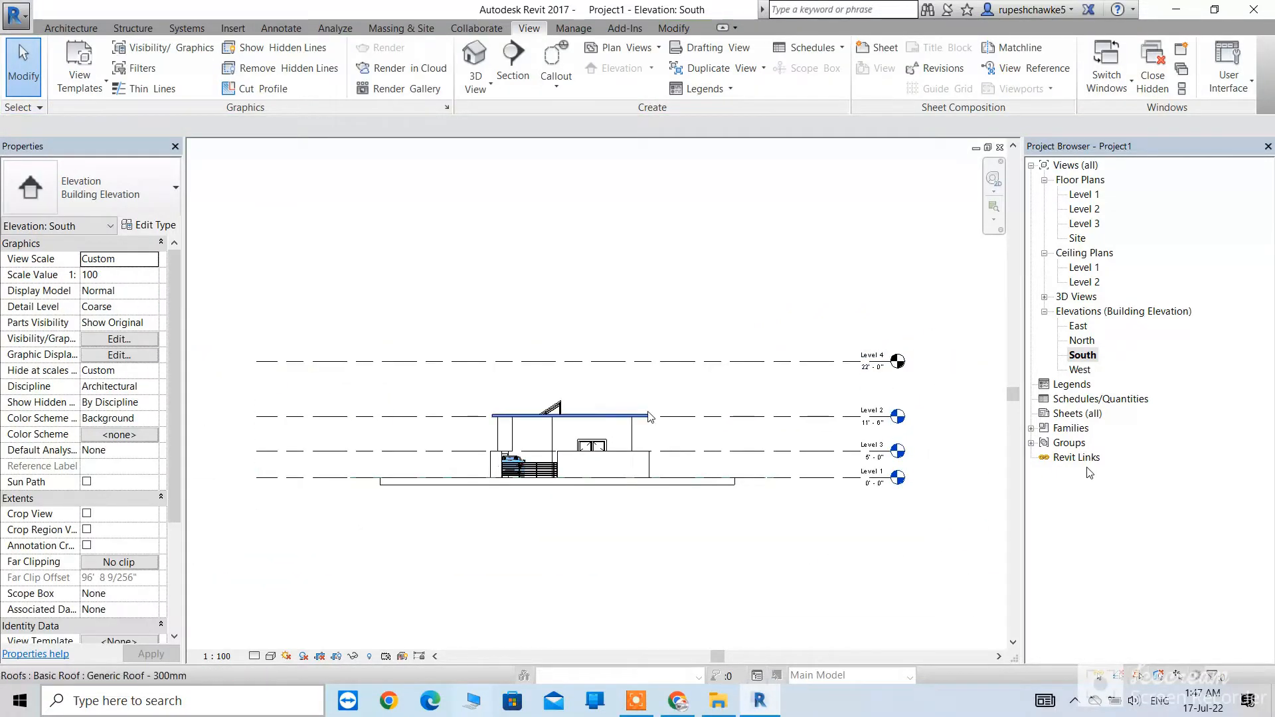
# Step: Review the house in the 3D view and return to the Level 1 floor plan
pyautogui.click(474, 56)
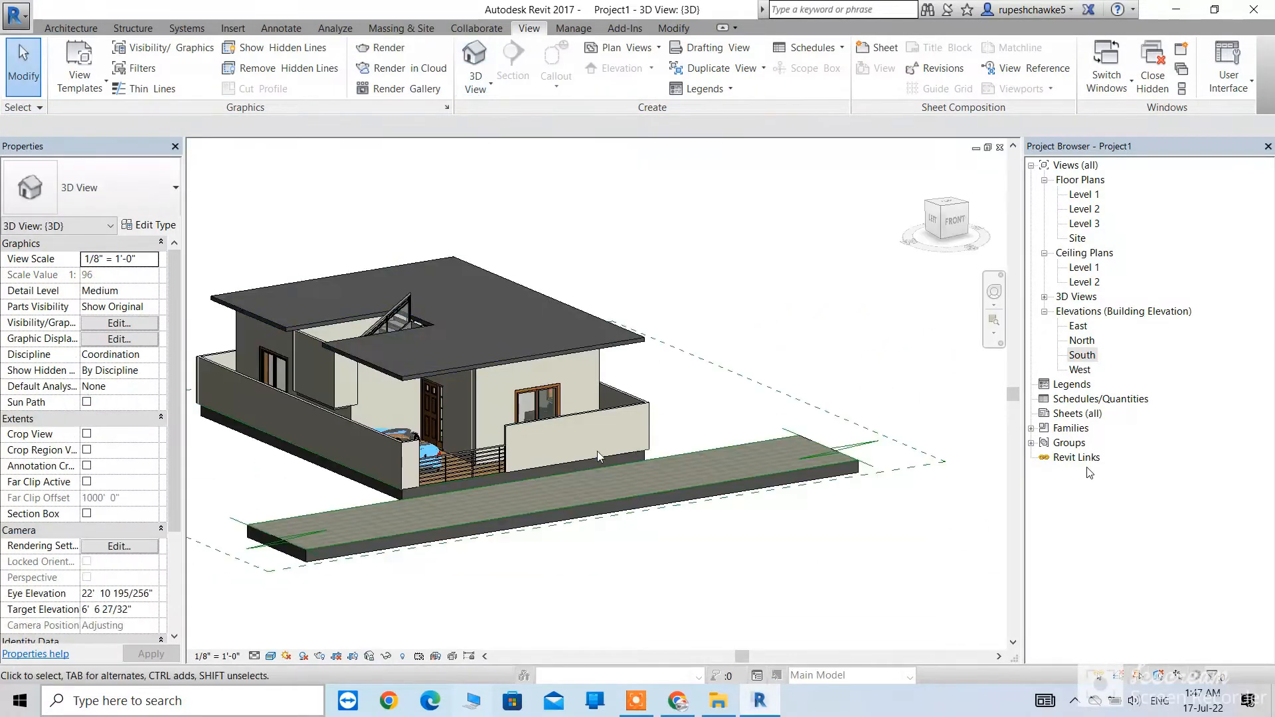
pyautogui.keyDown('shift'); pyautogui.moveTo(643, 509); pyautogui.dragTo(696, 593, button='middle'); pyautogui.keyUp('shift')
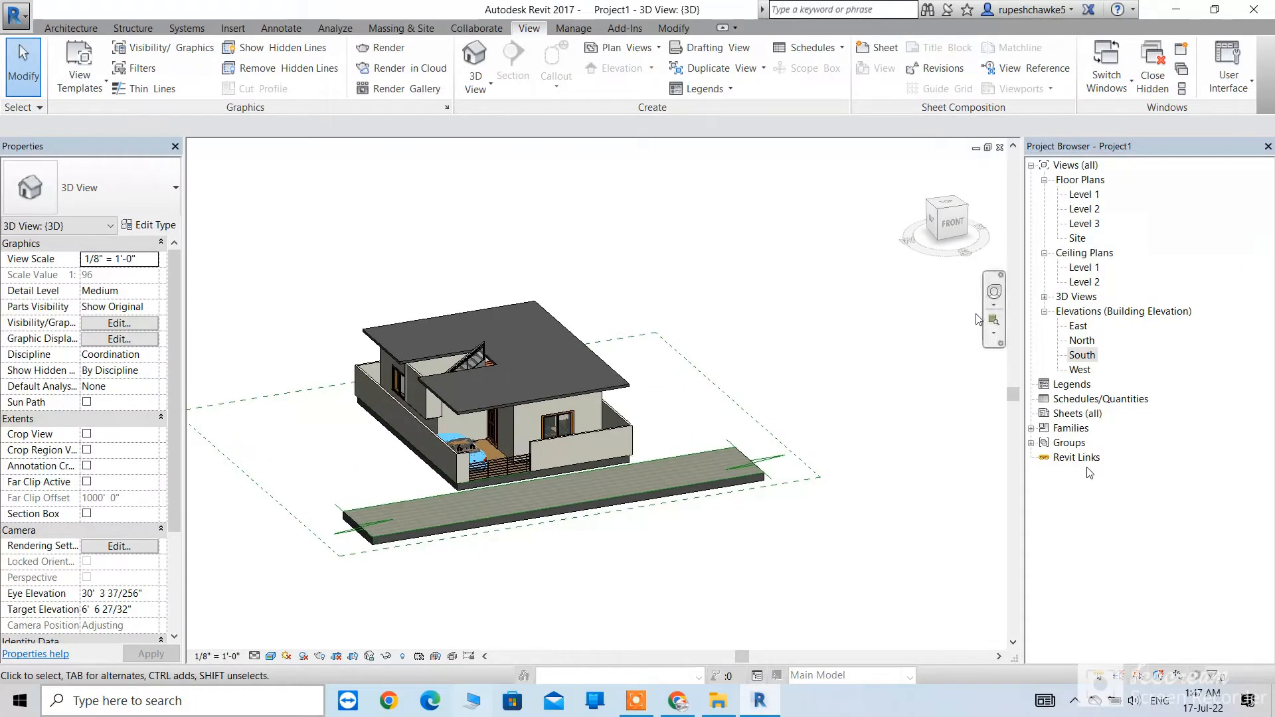
pyautogui.doubleClick(1087, 193)
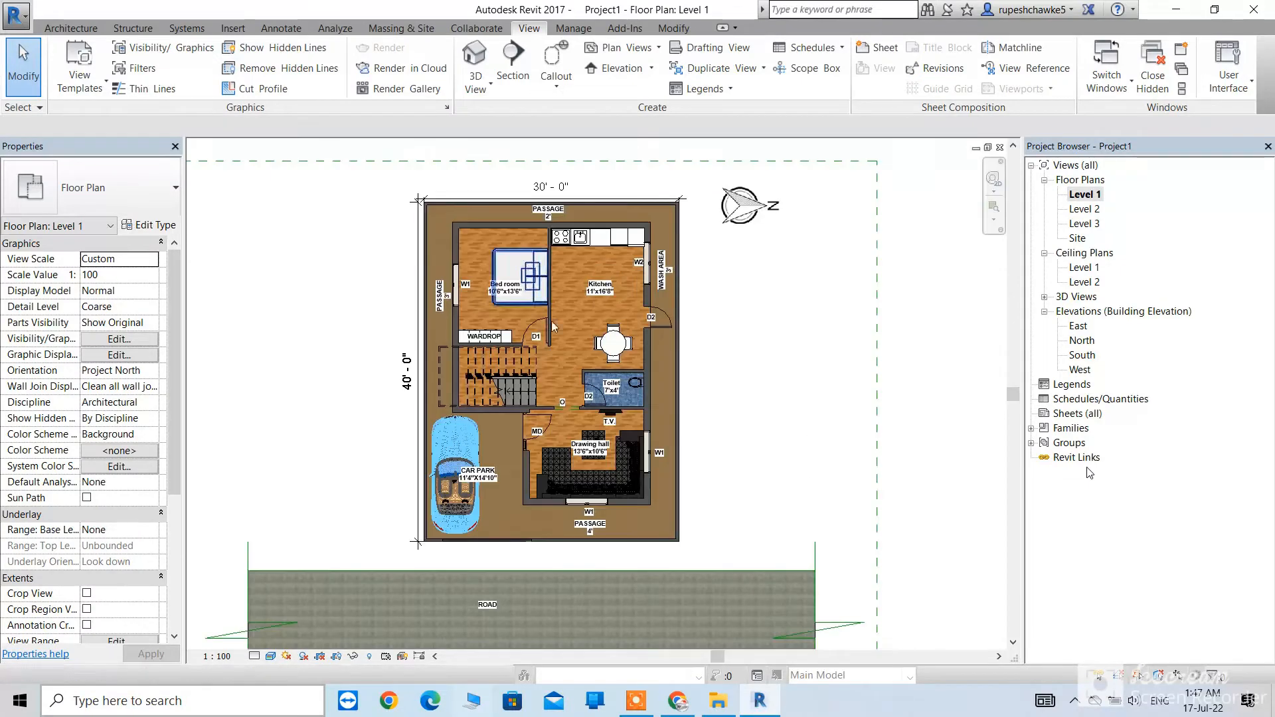
# Step: Set the top constraint of the six 9" outer walls of the house to Up to level: Level 4
pyautogui.click(509, 237)
pyautogui.rightClick(509, 236)
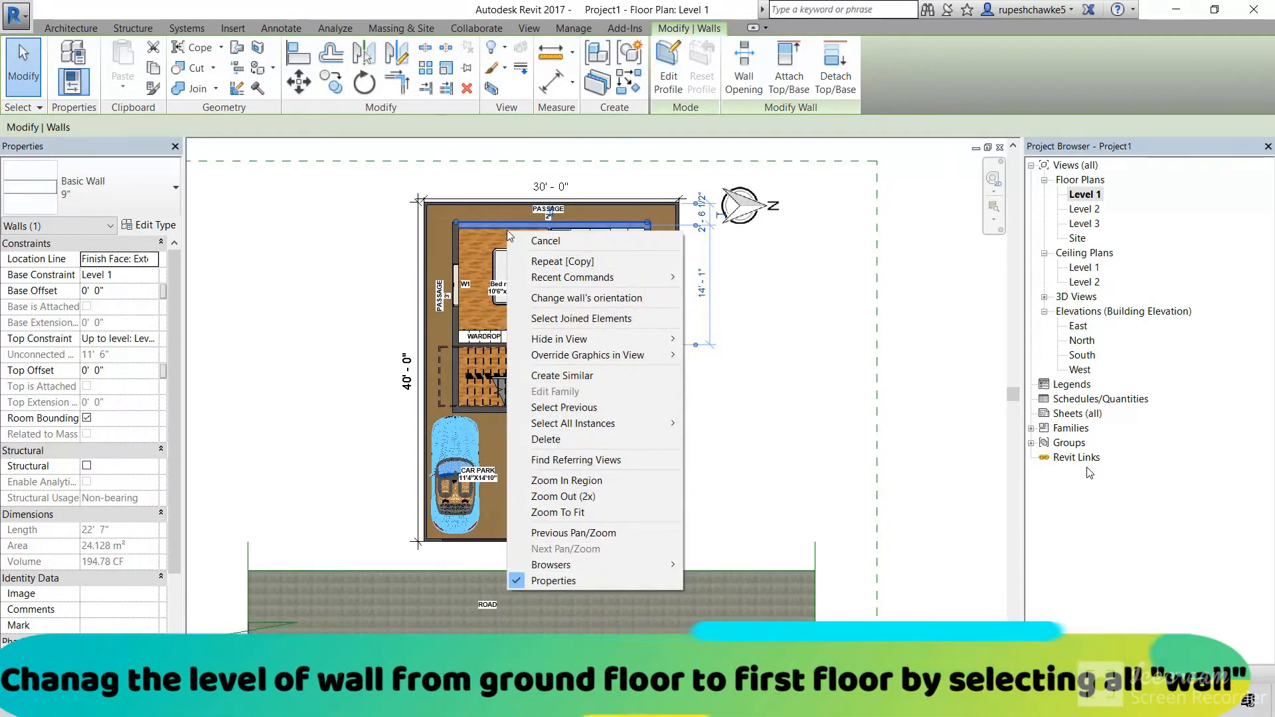
pyautogui.click(454, 241)
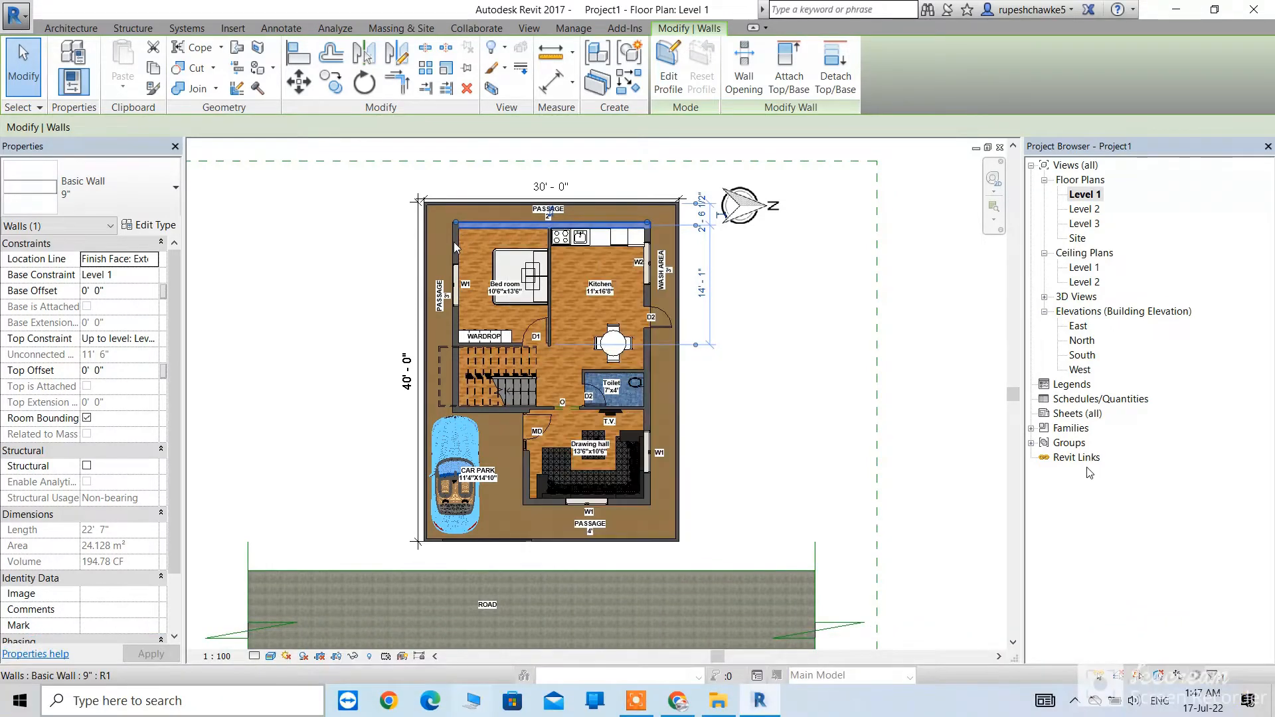
pyautogui.keyDown('ctrl'); pyautogui.click(456, 245); pyautogui.keyUp('ctrl')
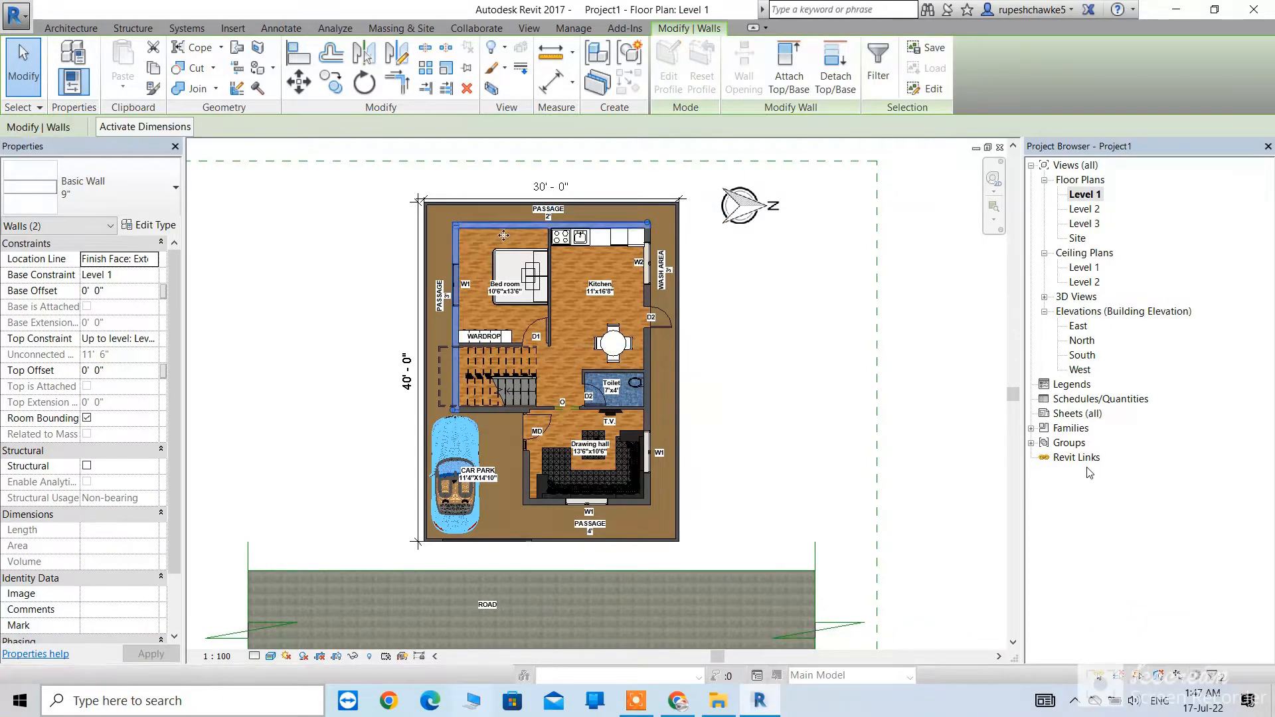
pyautogui.scroll(2, 631, 279)
pyautogui.keyDown('ctrl'); pyautogui.click(658, 312); pyautogui.keyUp('ctrl')
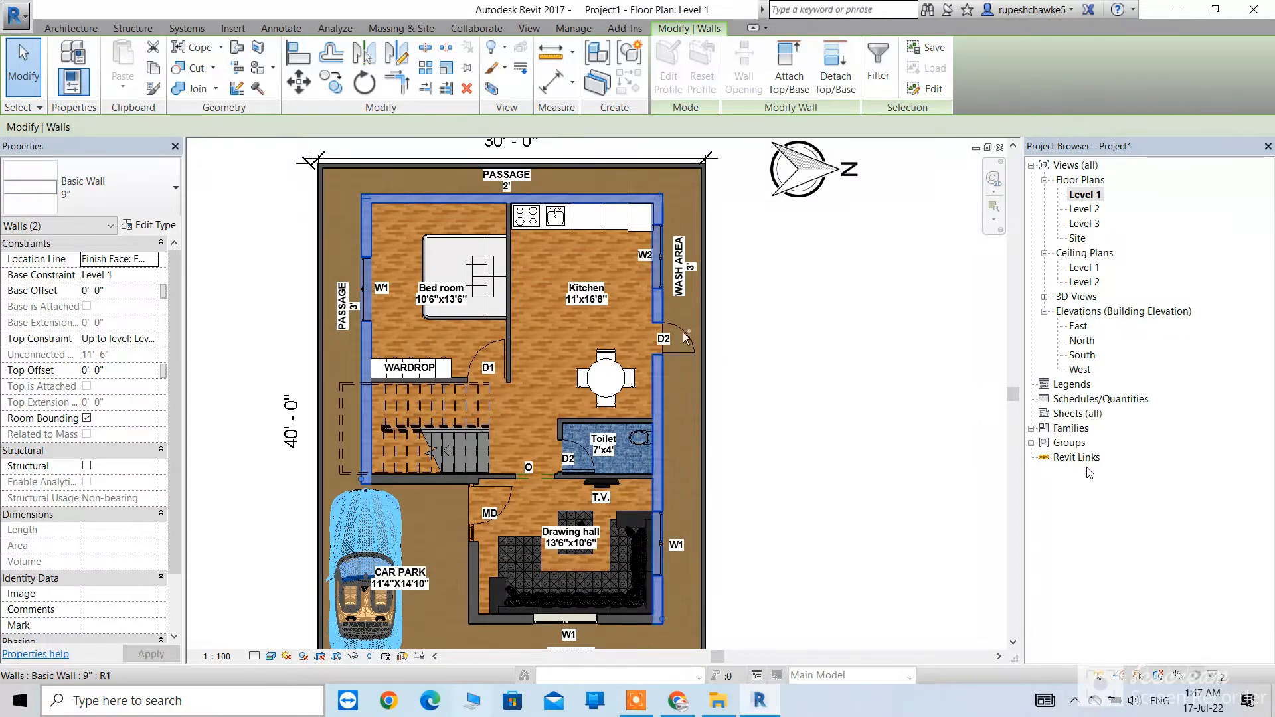
pyautogui.scroll(1, 756, 336)
pyautogui.moveTo(756, 336); pyautogui.dragTo(769, 164, button='middle')
pyautogui.keyDown('ctrl'); pyautogui.click(632, 494); pyautogui.keyUp('ctrl')
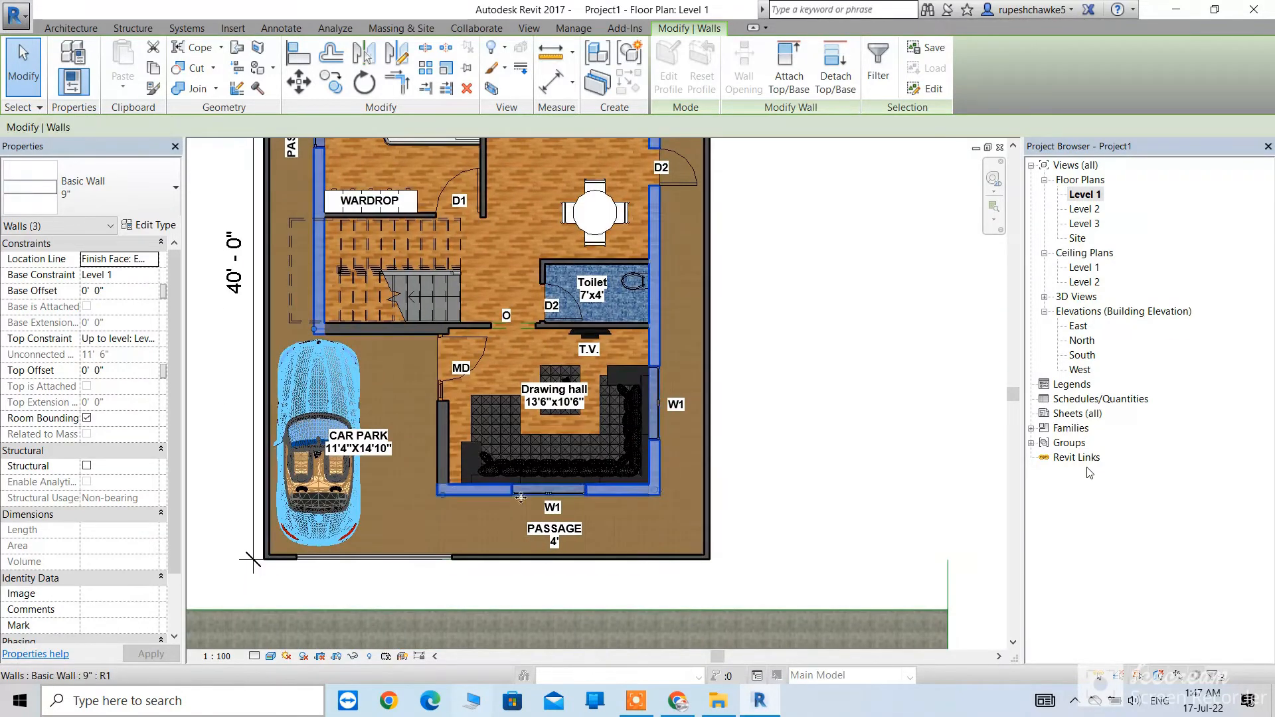
pyautogui.keyDown('ctrl'); pyautogui.click(449, 464); pyautogui.keyUp('ctrl')
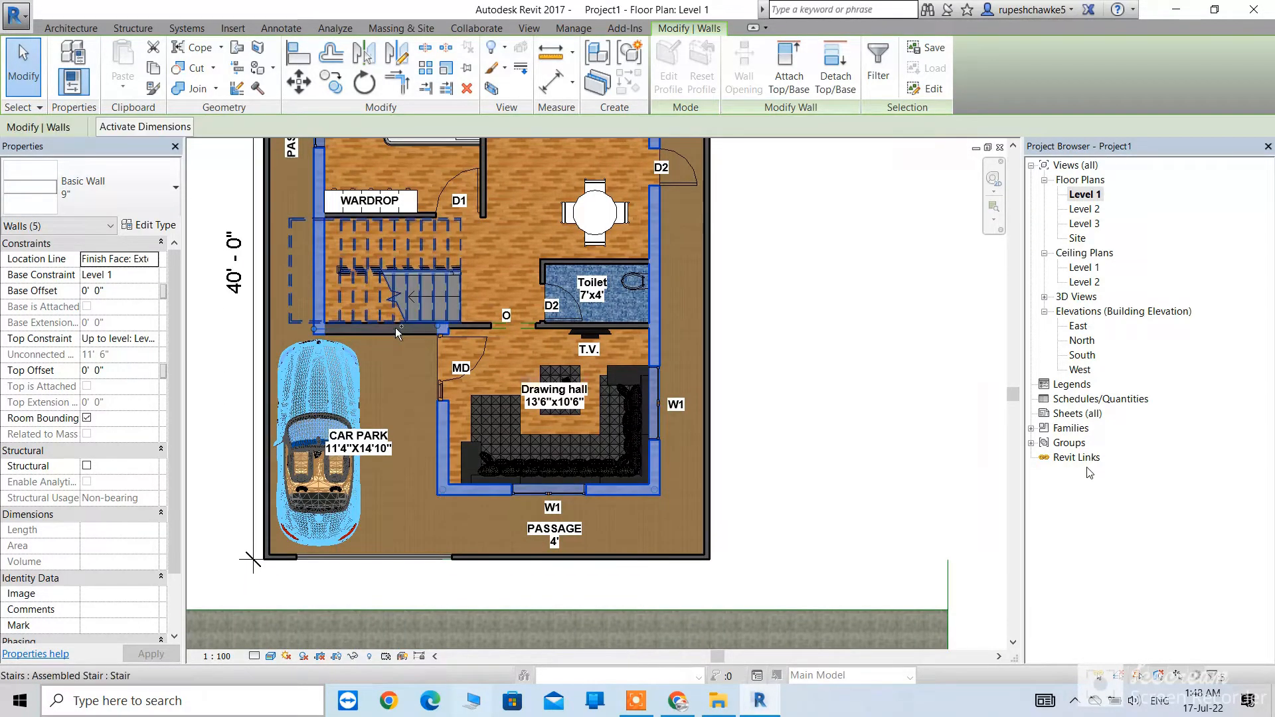
pyautogui.keyDown('ctrl'); pyautogui.click(402, 335); pyautogui.keyUp('ctrl')
pyautogui.moveTo(433, 349); pyautogui.dragTo(456, 449, button='middle')
pyautogui.click(156, 340)
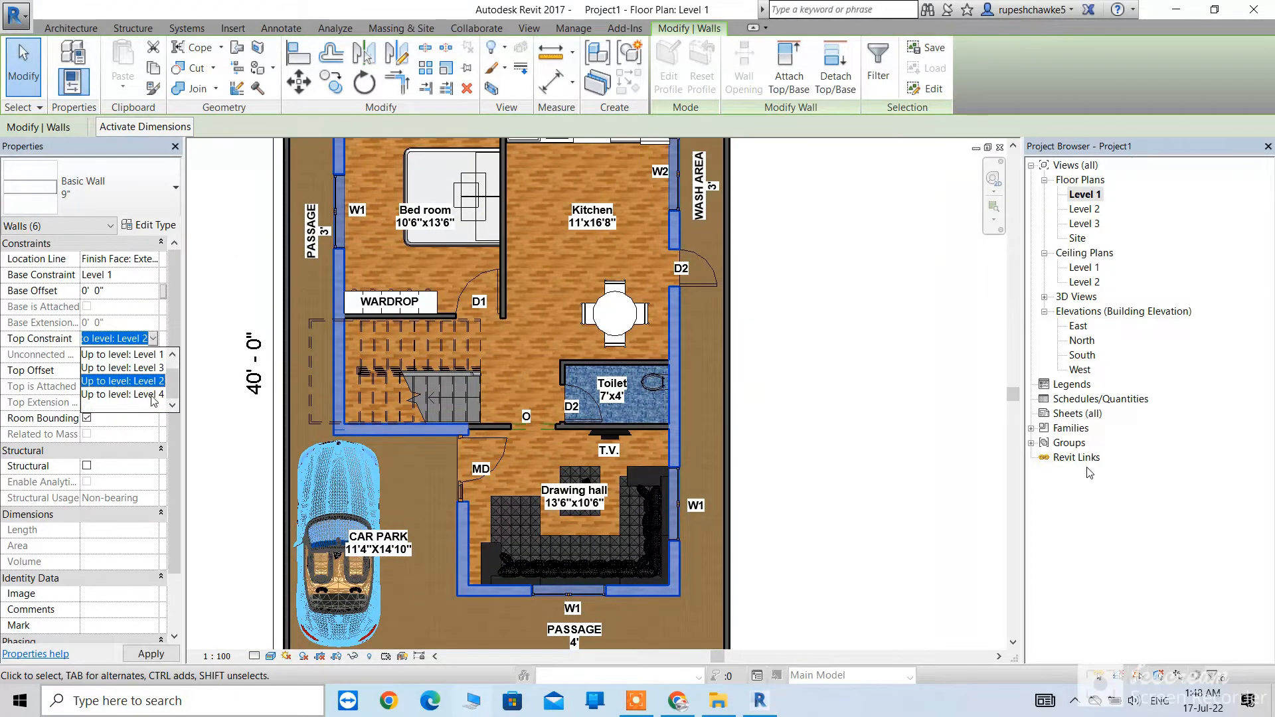
pyautogui.click(156, 394)
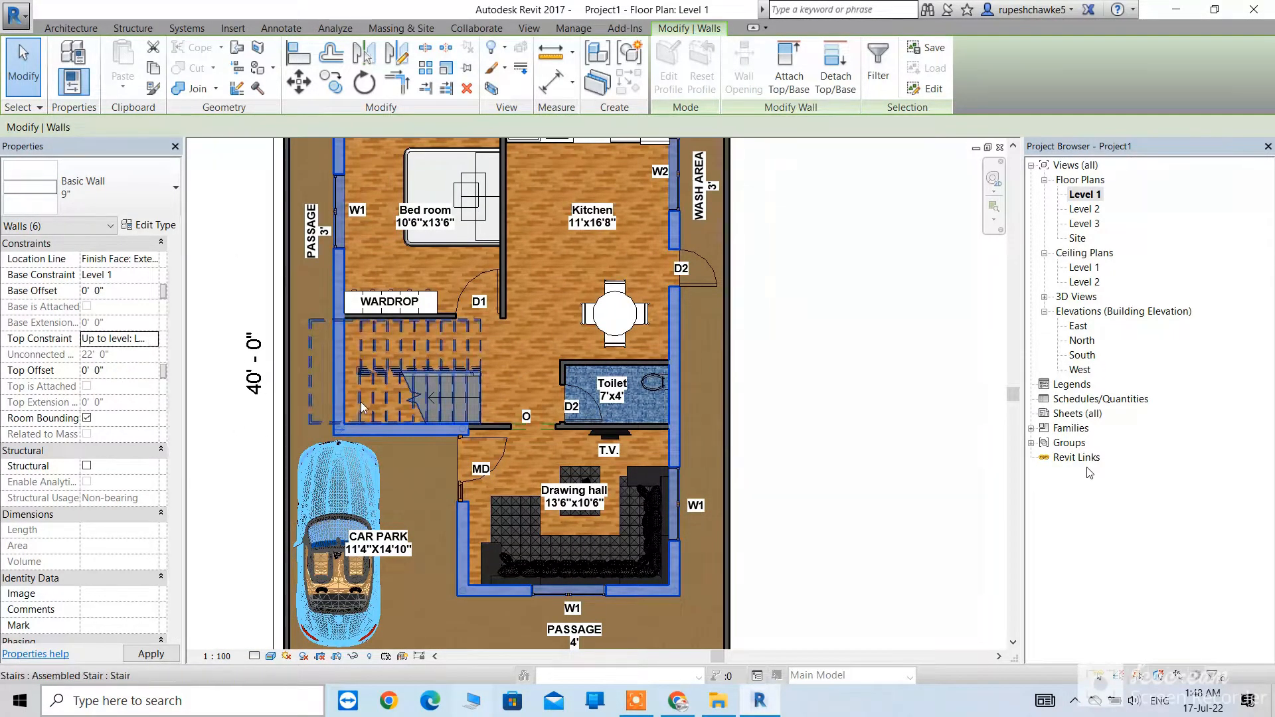
pyautogui.scroll(-3, 360, 402)
pyautogui.click(750, 404)
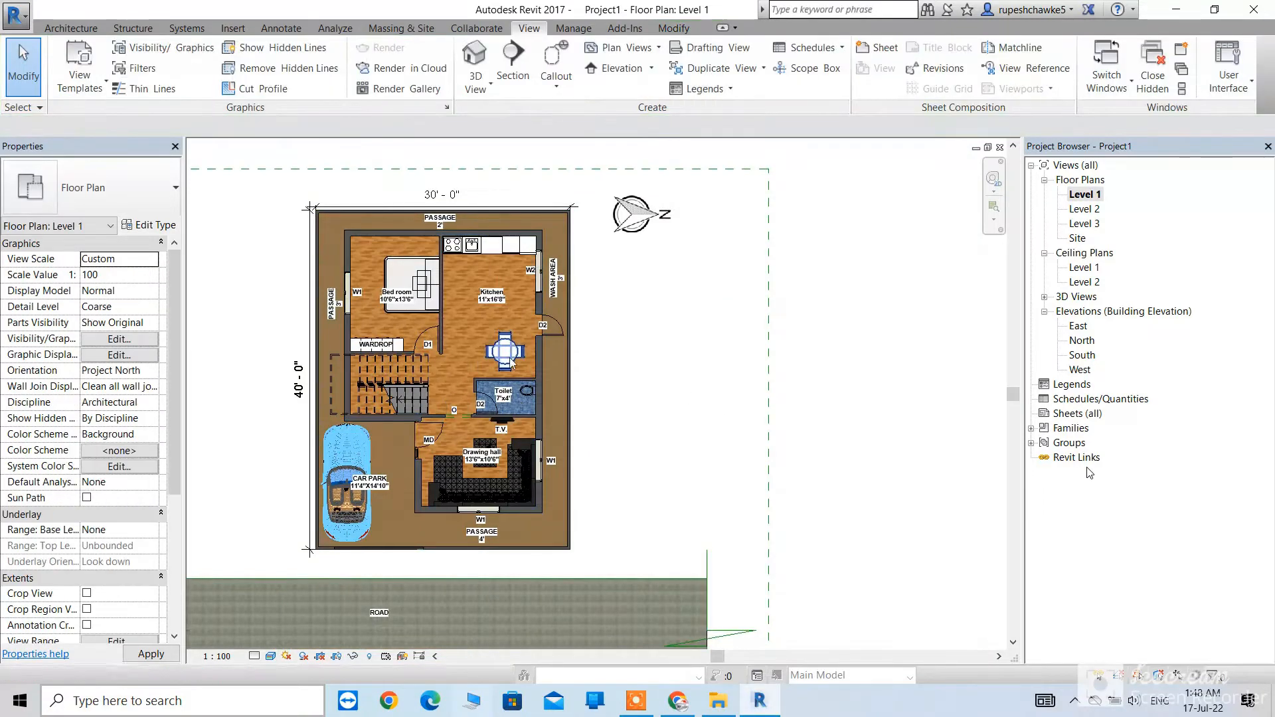
# Step: Set the top constraint of the six 4" inner walls around the bedroom, toilet and drawing hall to Up to level: Level 4
pyautogui.scroll(2, 448, 321)
pyautogui.click(441, 318)
pyautogui.scroll(4, 402, 359)
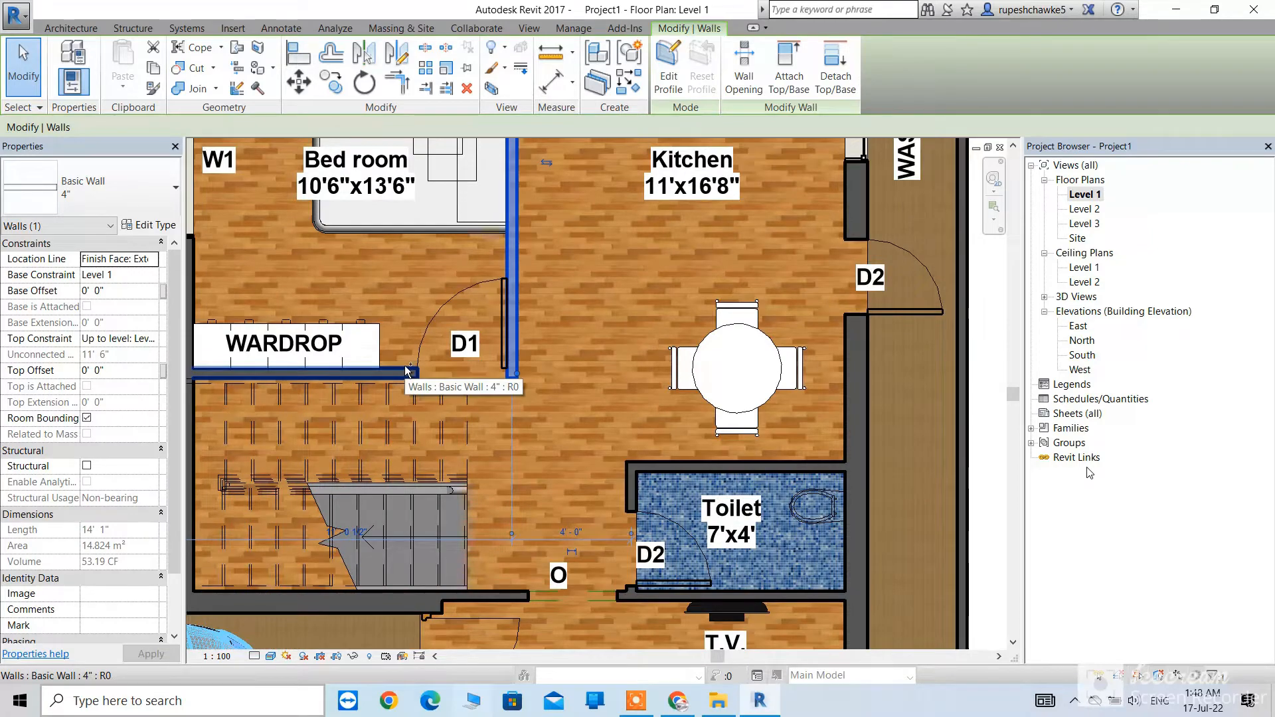
pyautogui.keyDown('ctrl'); pyautogui.click(407, 371); pyautogui.keyUp('ctrl')
pyautogui.scroll(-2, 479, 369)
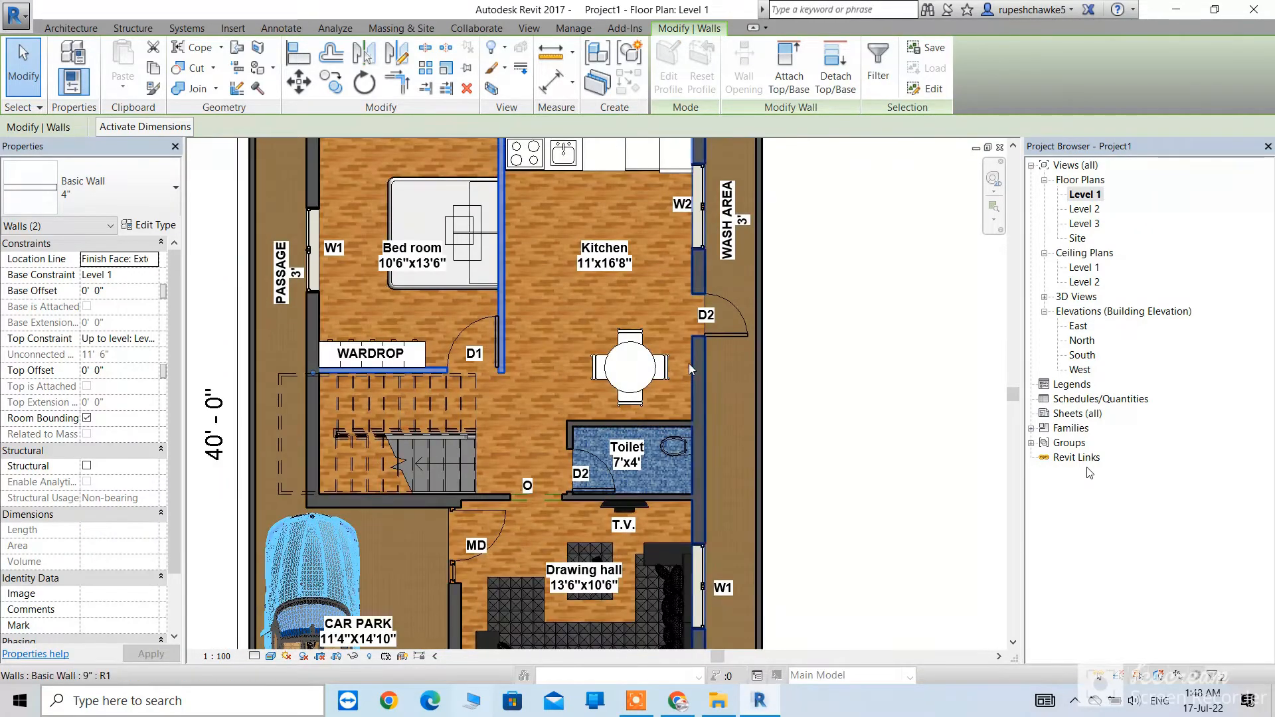
pyautogui.scroll(-3, 649, 370)
pyautogui.scroll(4, 597, 456)
pyautogui.scroll(2, 597, 450)
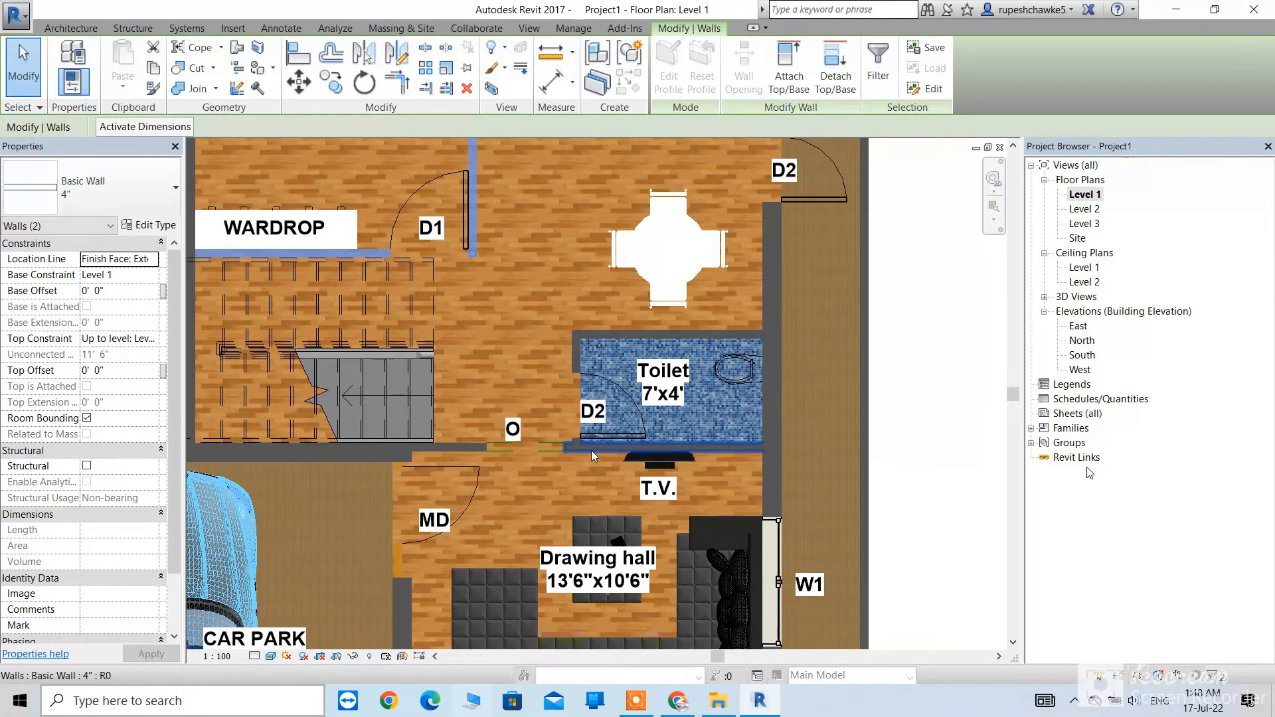
pyautogui.keyDown('ctrl'); pyautogui.click(456, 445); pyautogui.keyUp('ctrl')
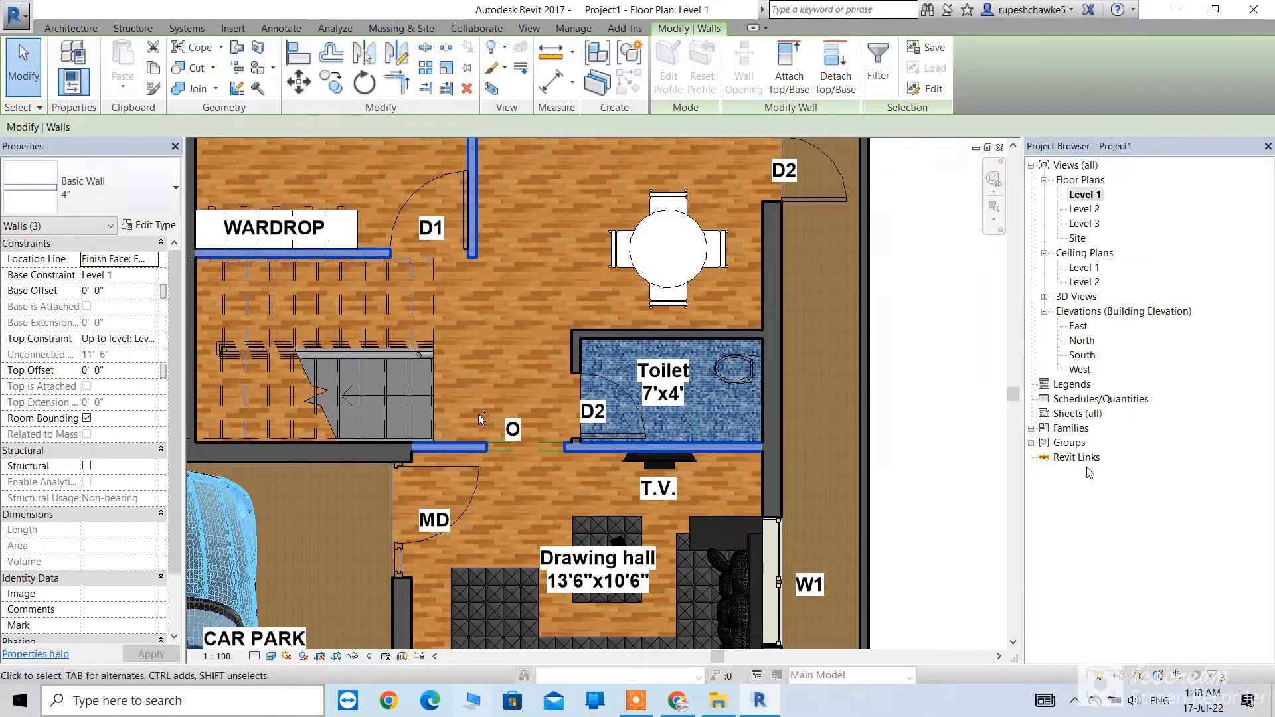
pyautogui.keyDown('ctrl'); pyautogui.click(577, 347); pyautogui.keyUp('ctrl')
pyautogui.keyDown('ctrl'); pyautogui.click(584, 334); pyautogui.keyUp('ctrl')
pyautogui.scroll(3, 575, 364)
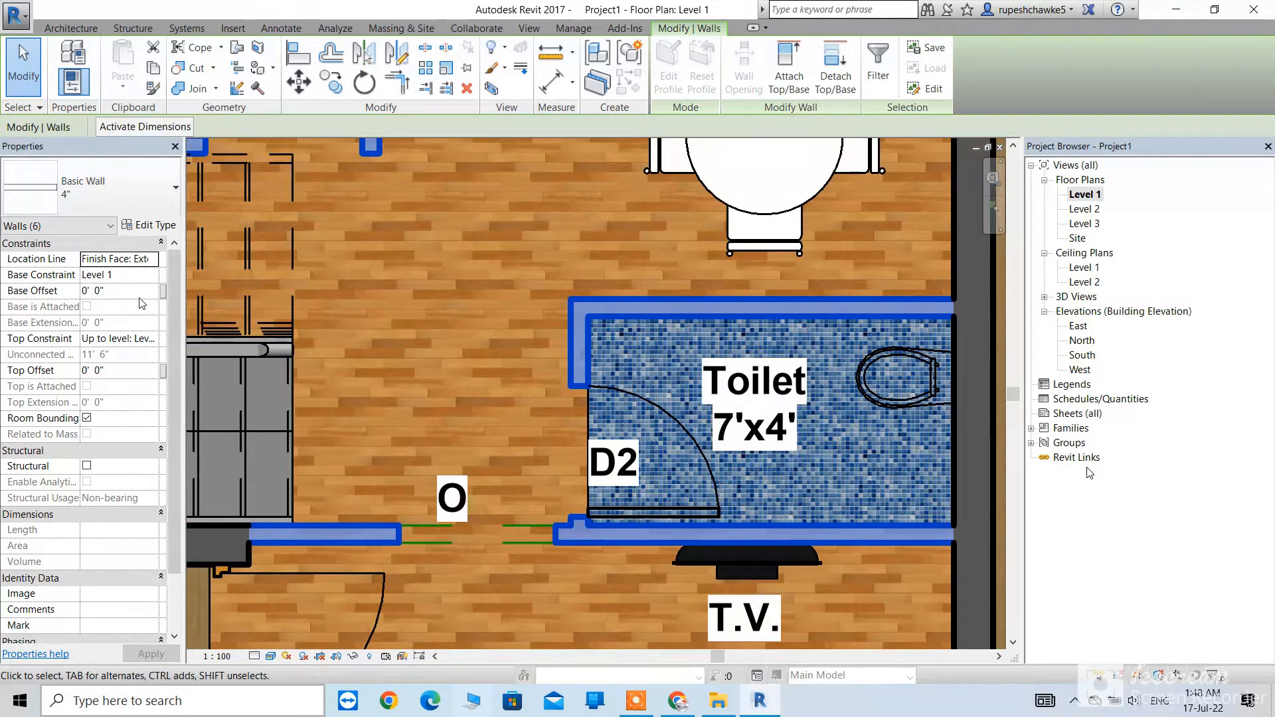
pyautogui.click(154, 340)
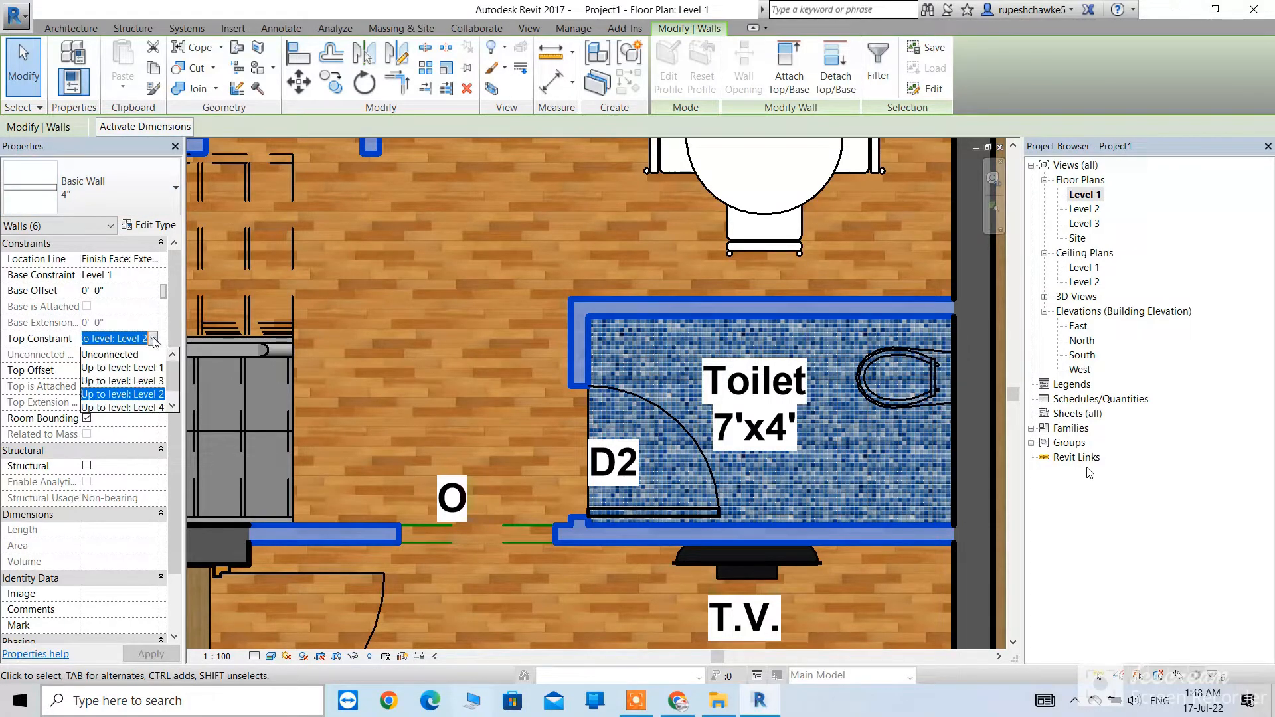
pyautogui.click(154, 406)
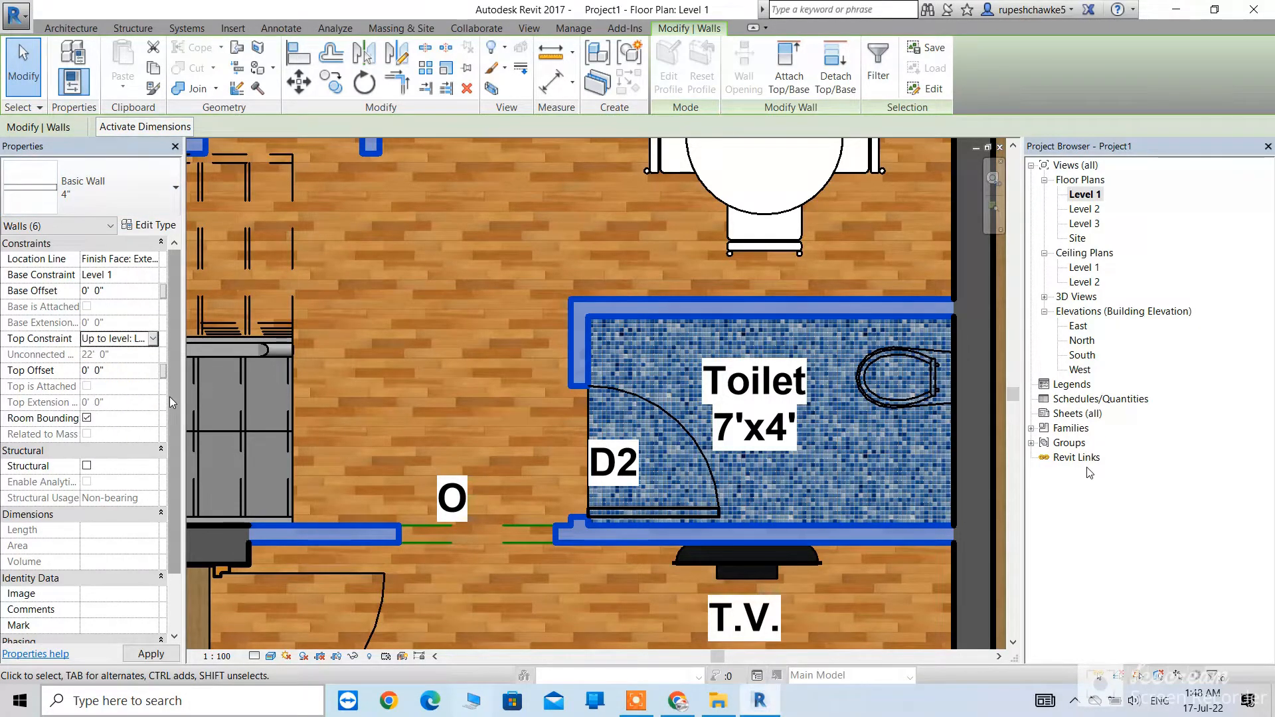
pyautogui.scroll(-6, 379, 343)
pyautogui.click(621, 379)
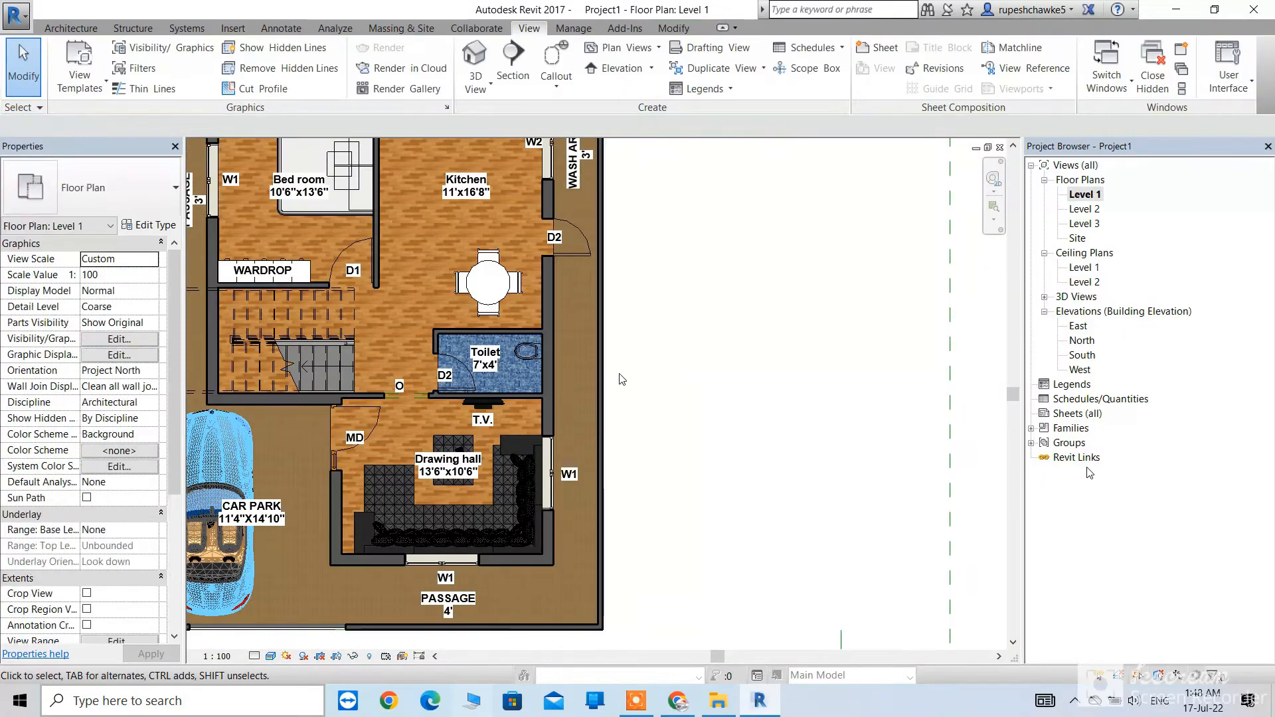
# Step: Copy the opening's hidden lines, both D2 doors and the D1 door, and paste them aligned to Level 2
pyautogui.scroll(5, 399, 395)
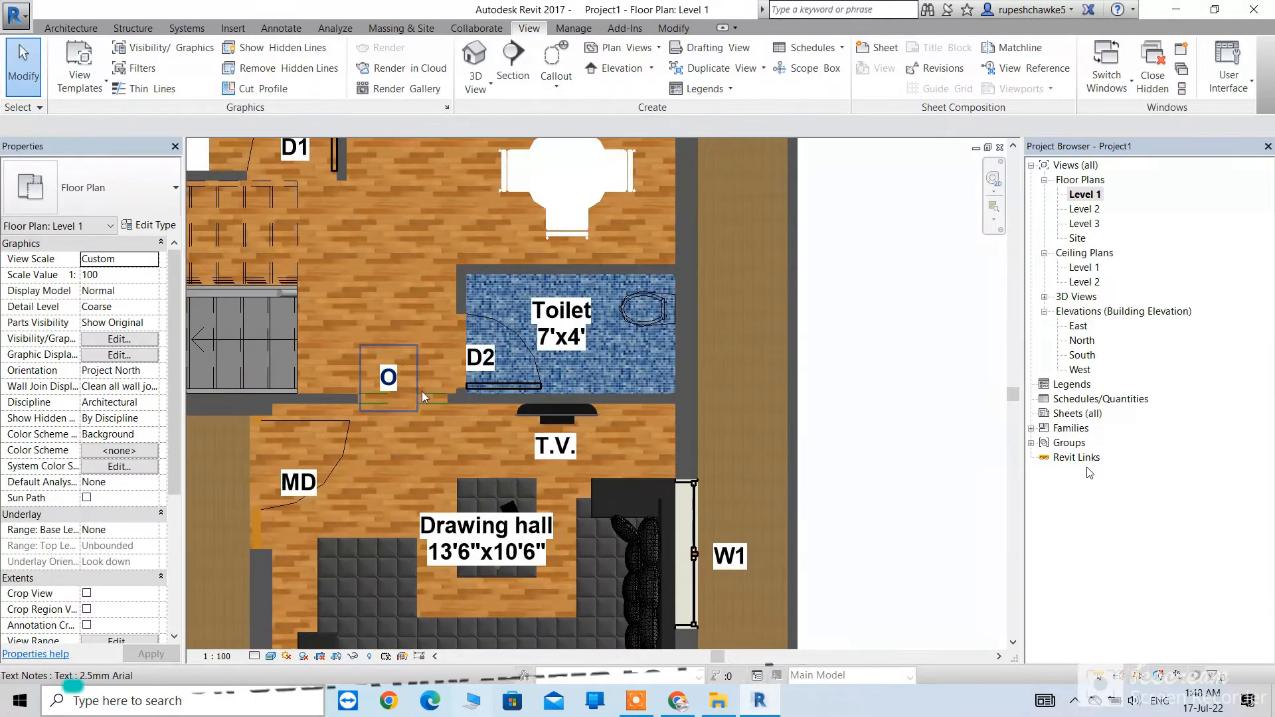
pyautogui.click(425, 393)
pyautogui.scroll(3, 426, 398)
pyautogui.keyDown('ctrl'); pyautogui.click(565, 382); pyautogui.keyUp('ctrl')
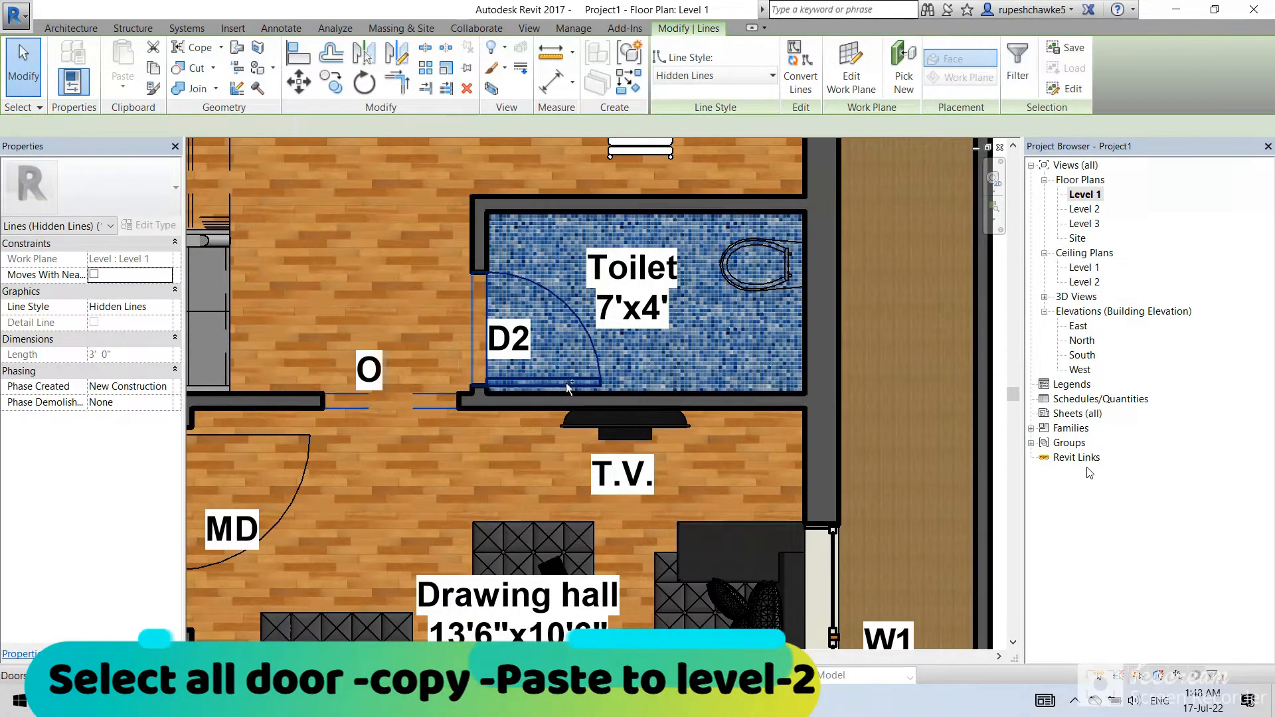
pyautogui.keyDown('ctrl'); pyautogui.click(575, 382); pyautogui.keyUp('ctrl')
pyautogui.scroll(-2, 552, 368)
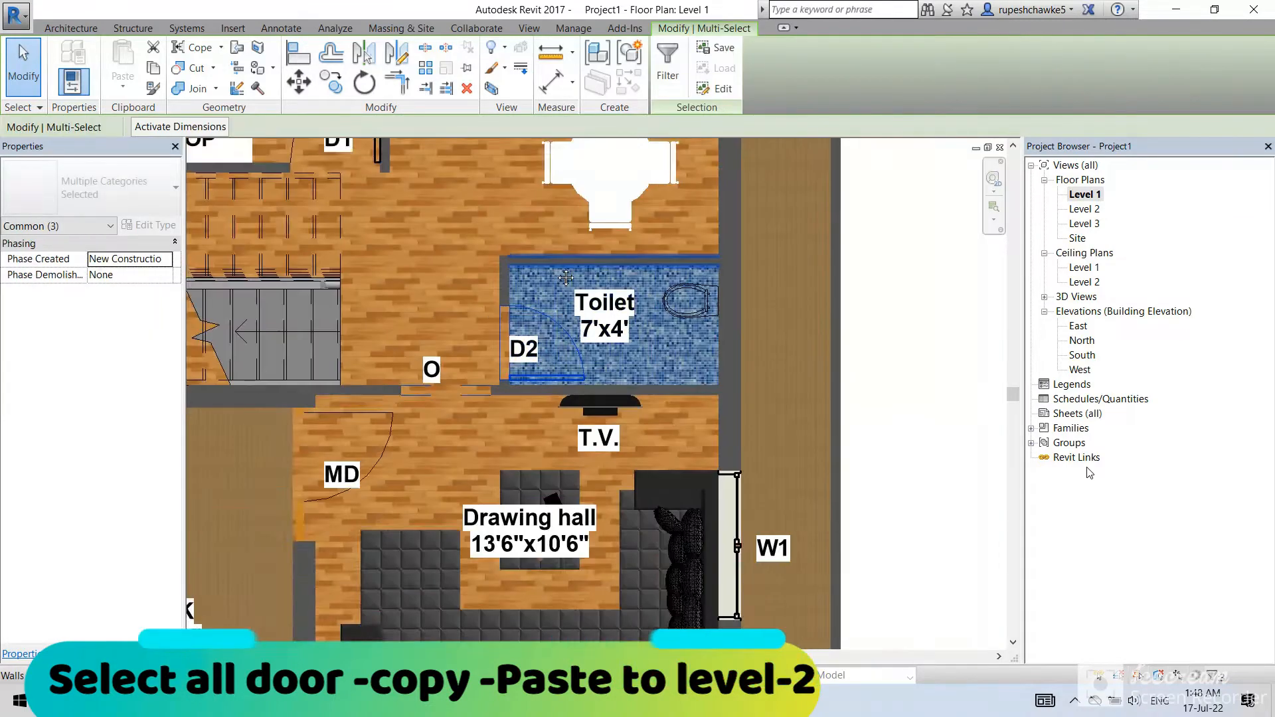
pyautogui.moveTo(551, 368); pyautogui.dragTo(595, 612, button='middle')
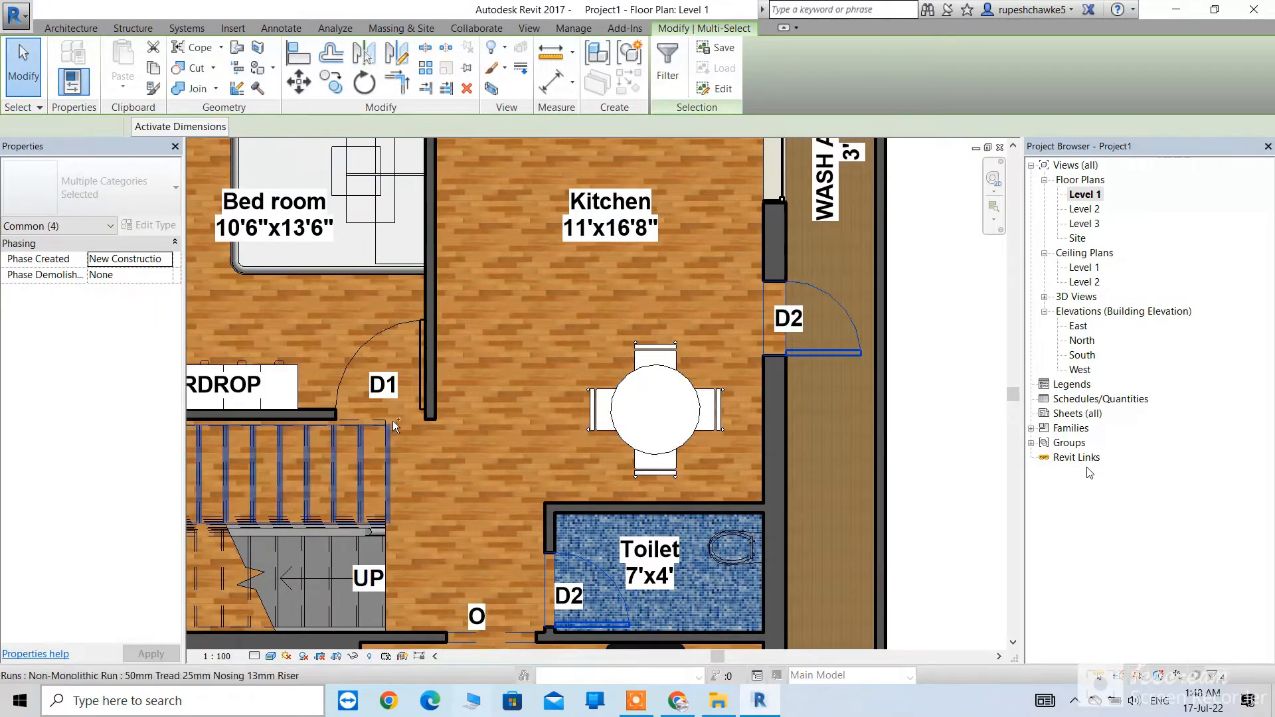
pyautogui.keyDown('ctrl'); pyautogui.click(340, 375); pyautogui.keyUp('ctrl')
pyautogui.keyDown('ctrl'); pyautogui.click(340, 374); pyautogui.keyUp('ctrl')
pyautogui.scroll(-2, 484, 389)
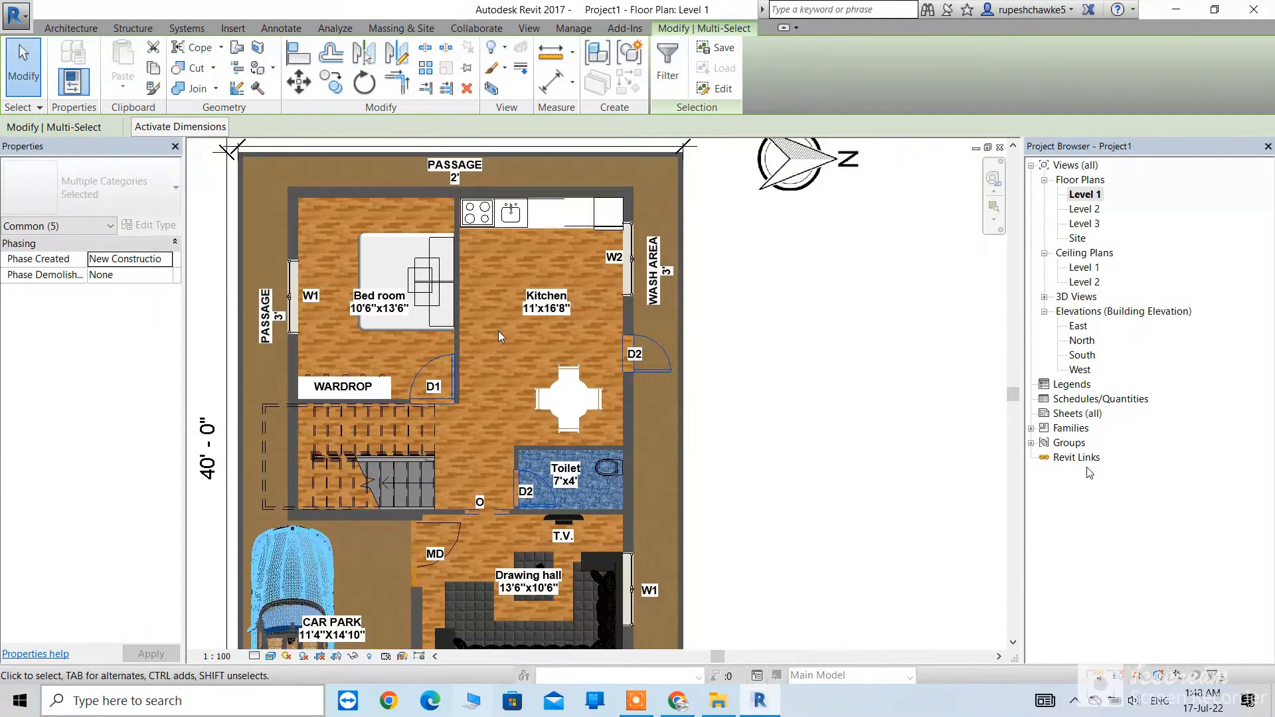
pyautogui.moveTo(499, 331); pyautogui.dragTo(537, 400, button='middle')
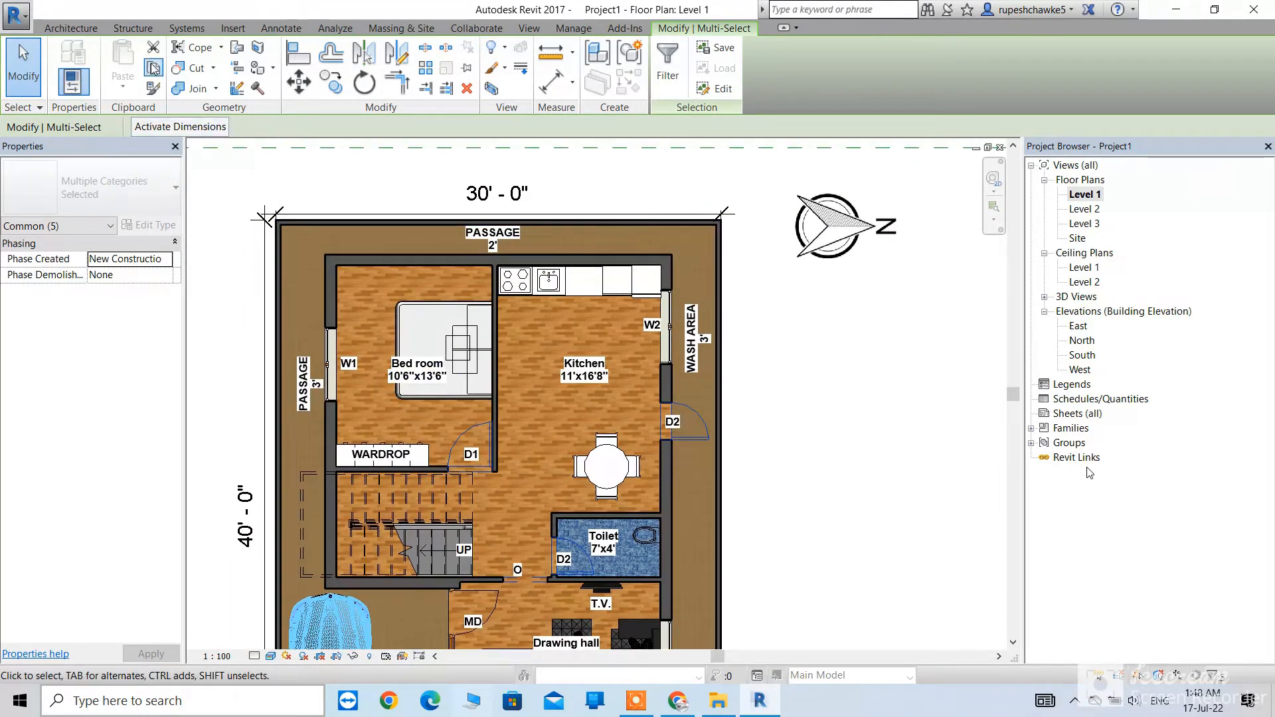
pyautogui.click(126, 91)
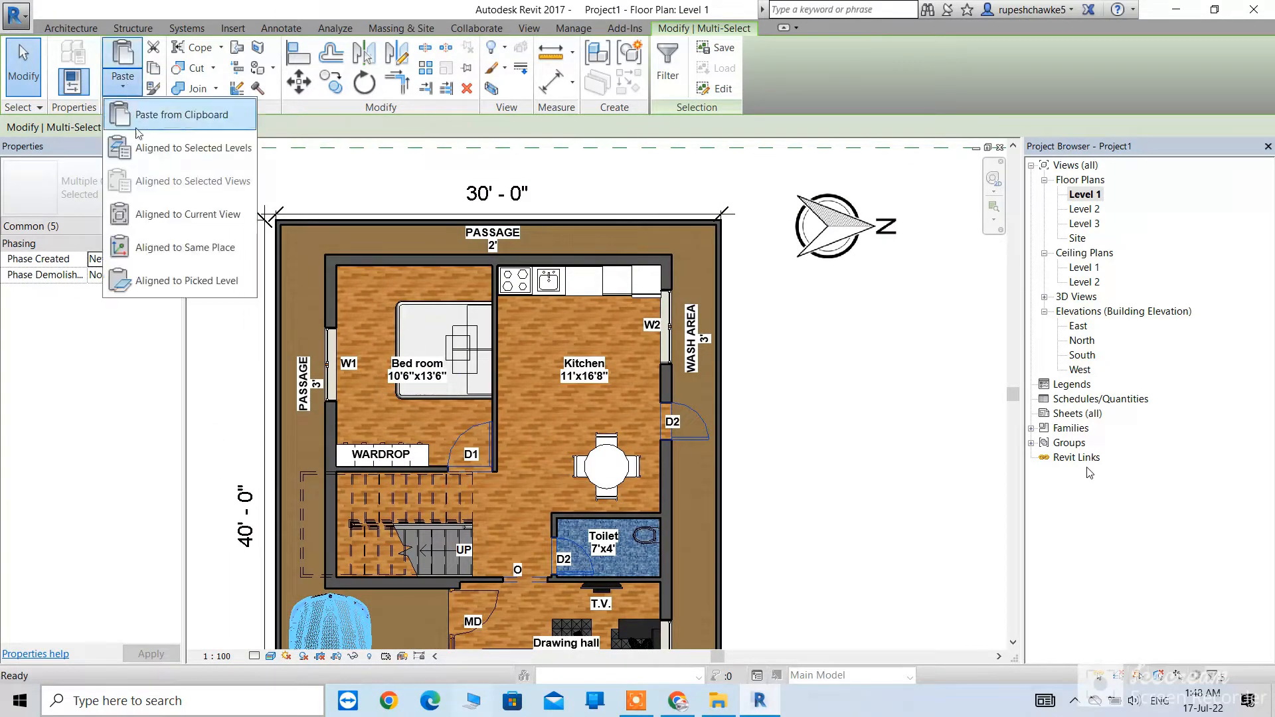
pyautogui.click(168, 154)
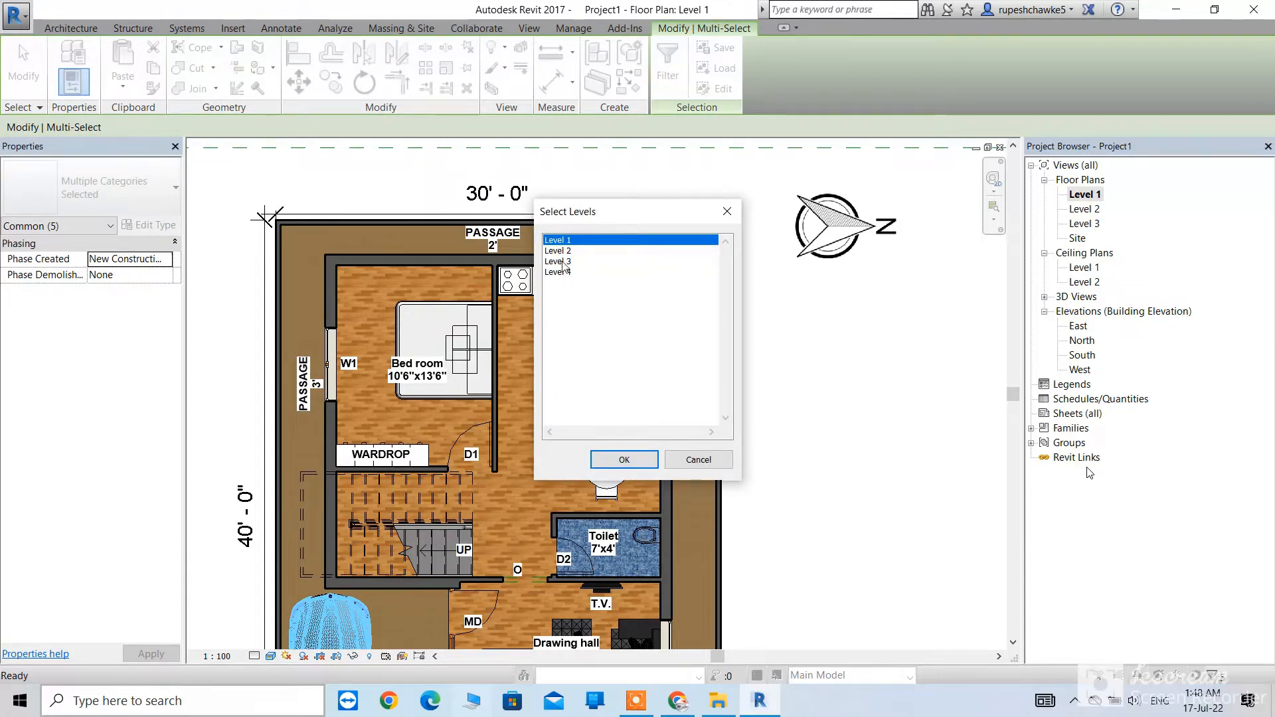
pyautogui.click(562, 261)
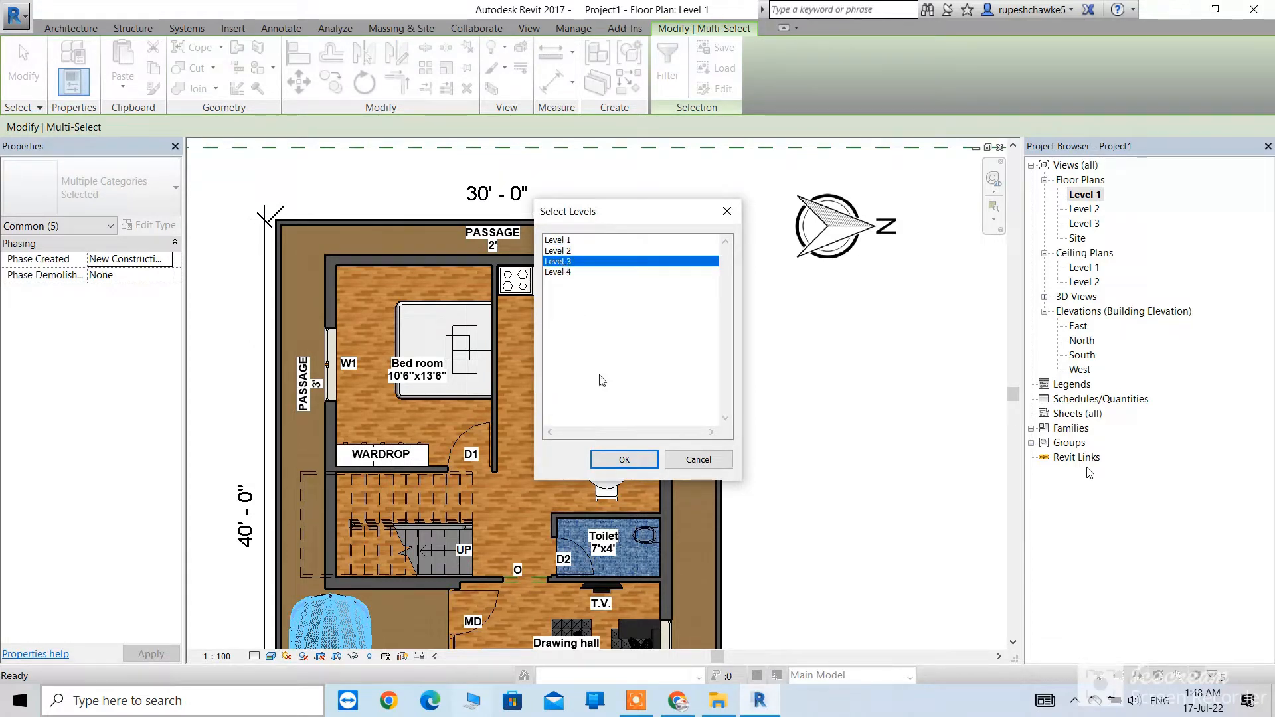
pyautogui.click(564, 251)
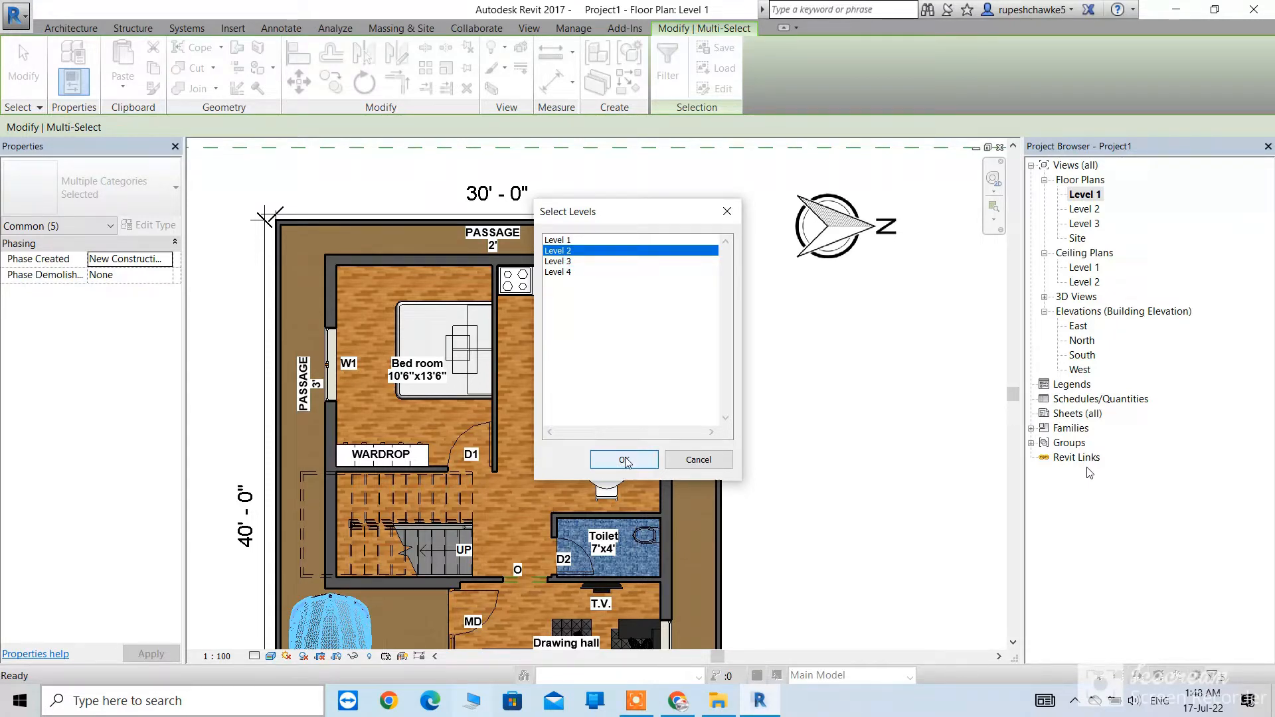
pyautogui.click(625, 460)
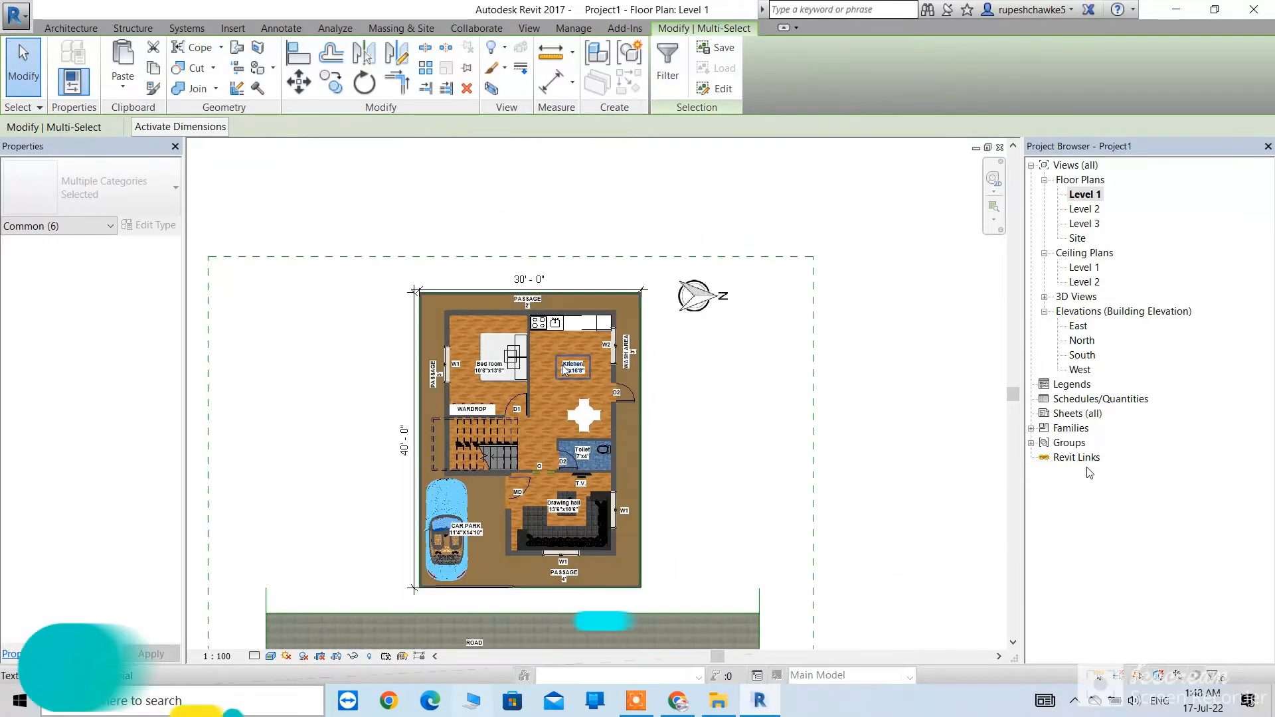
# Step: Copy all 2.5mm Arial text notes visible in the plan, paste them aligned to Floor Plan: Level 2, and open that plan
pyautogui.scroll(3, 564, 370)
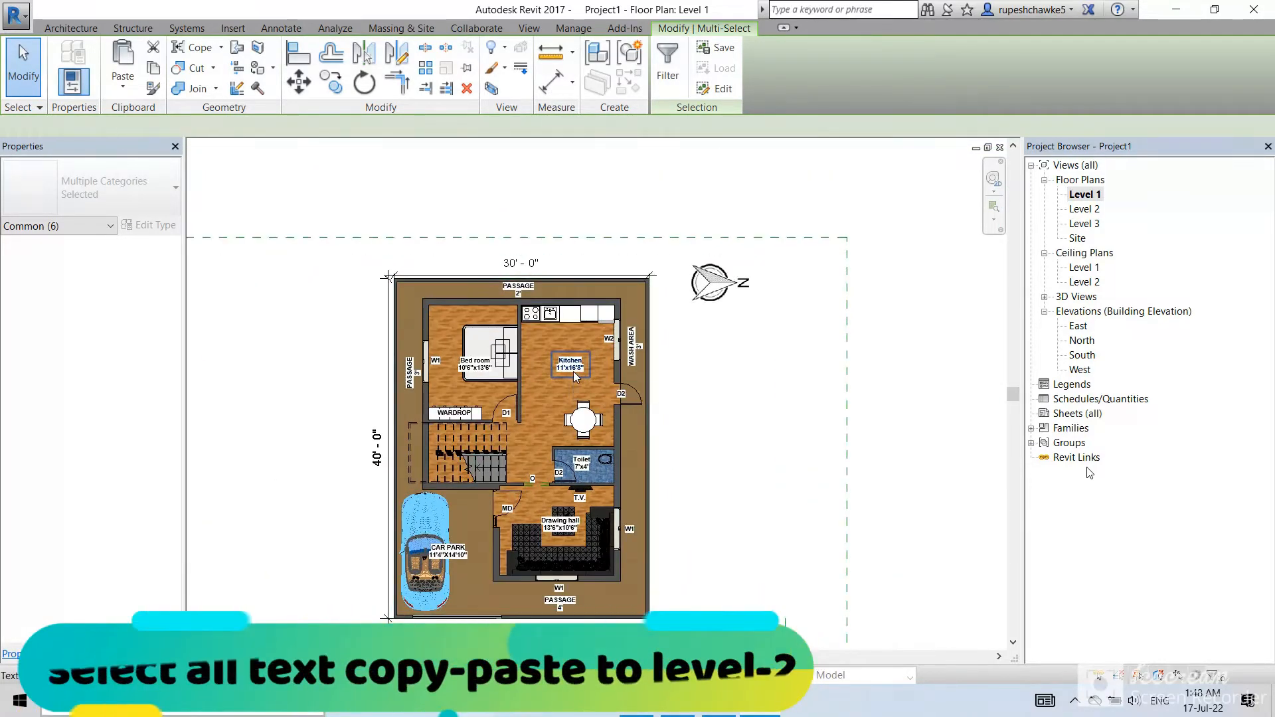
pyautogui.click(574, 376)
pyautogui.rightClick(574, 372)
pyautogui.moveTo(657, 207)
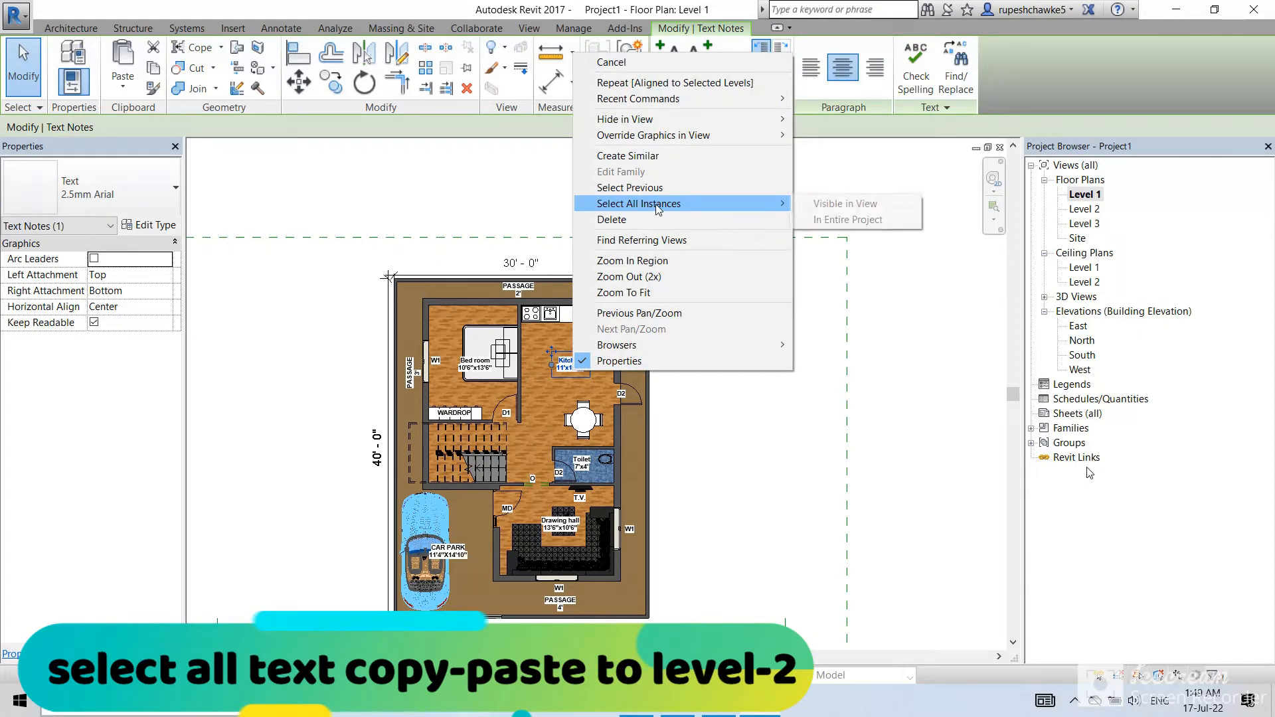
pyautogui.click(817, 203)
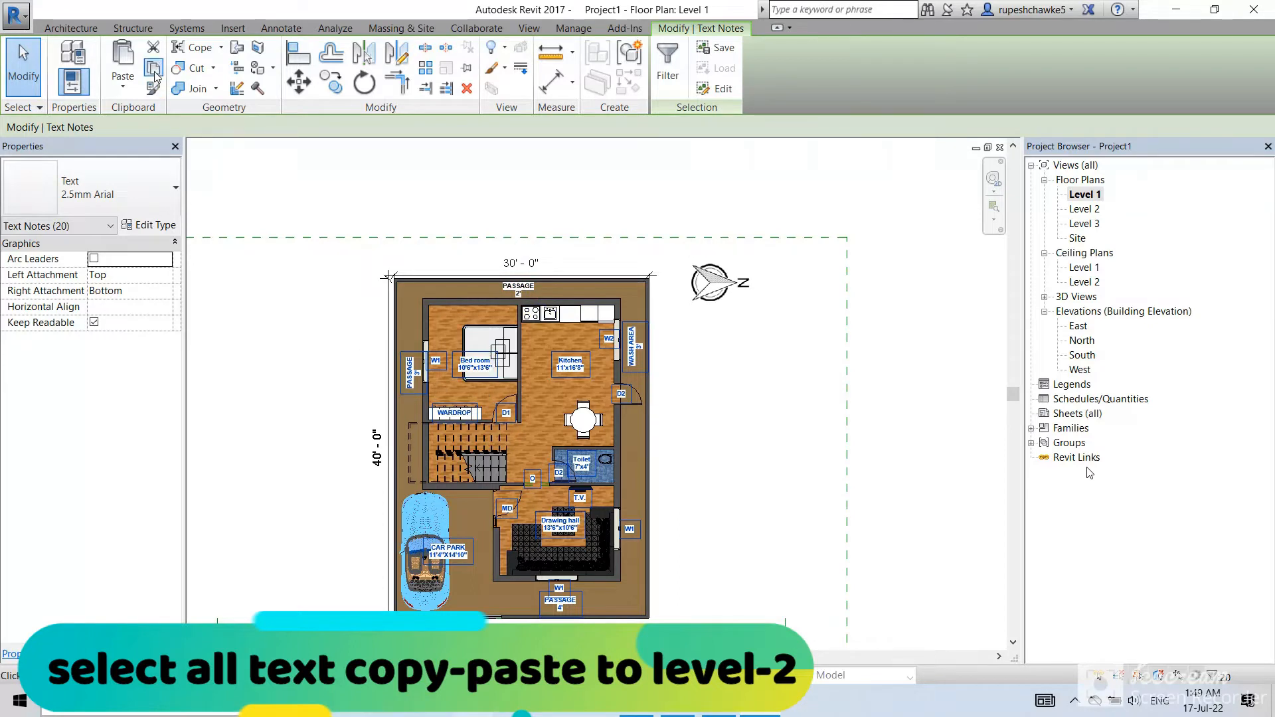
pyautogui.click(130, 91)
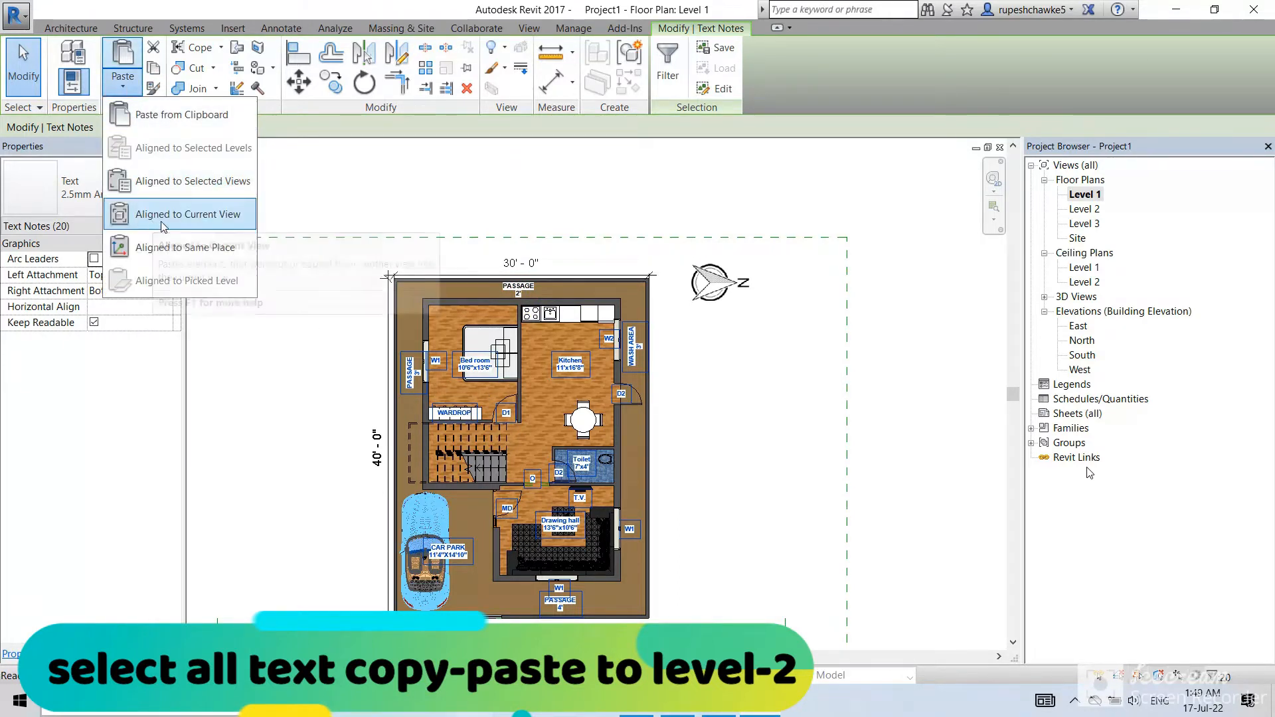
pyautogui.click(193, 182)
pyautogui.click(585, 251)
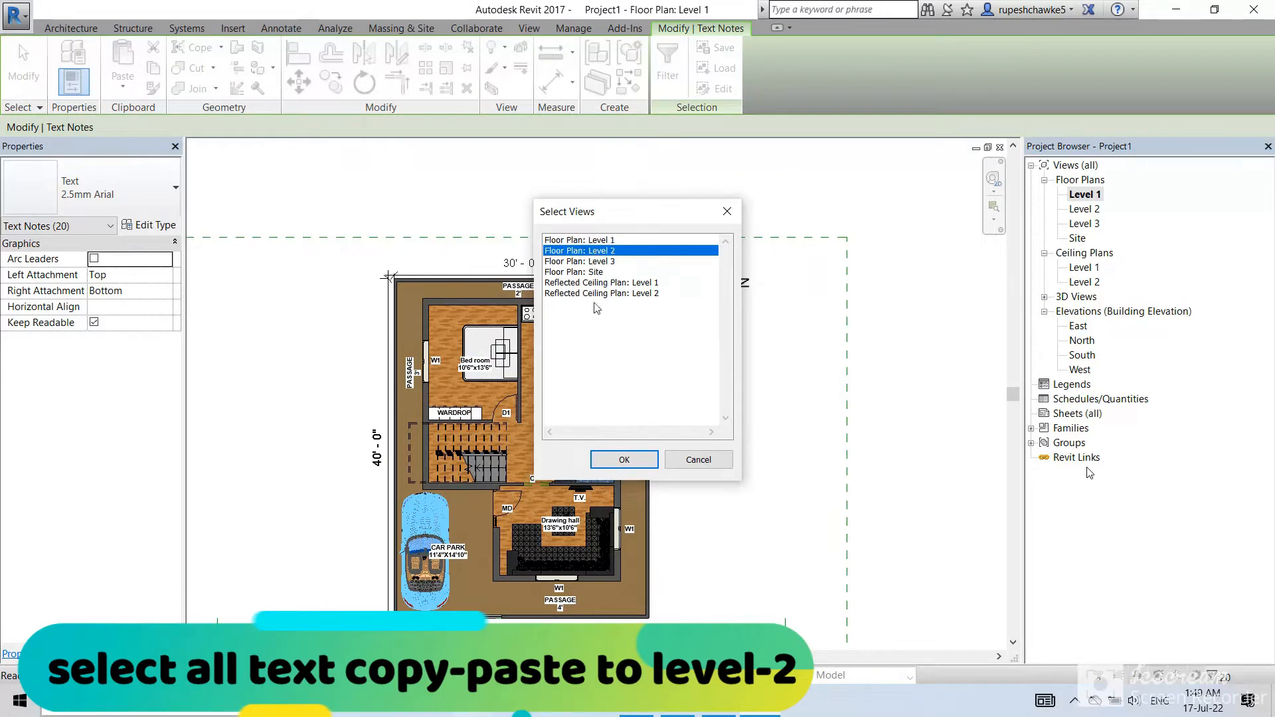
pyautogui.click(624, 460)
pyautogui.click(292, 457)
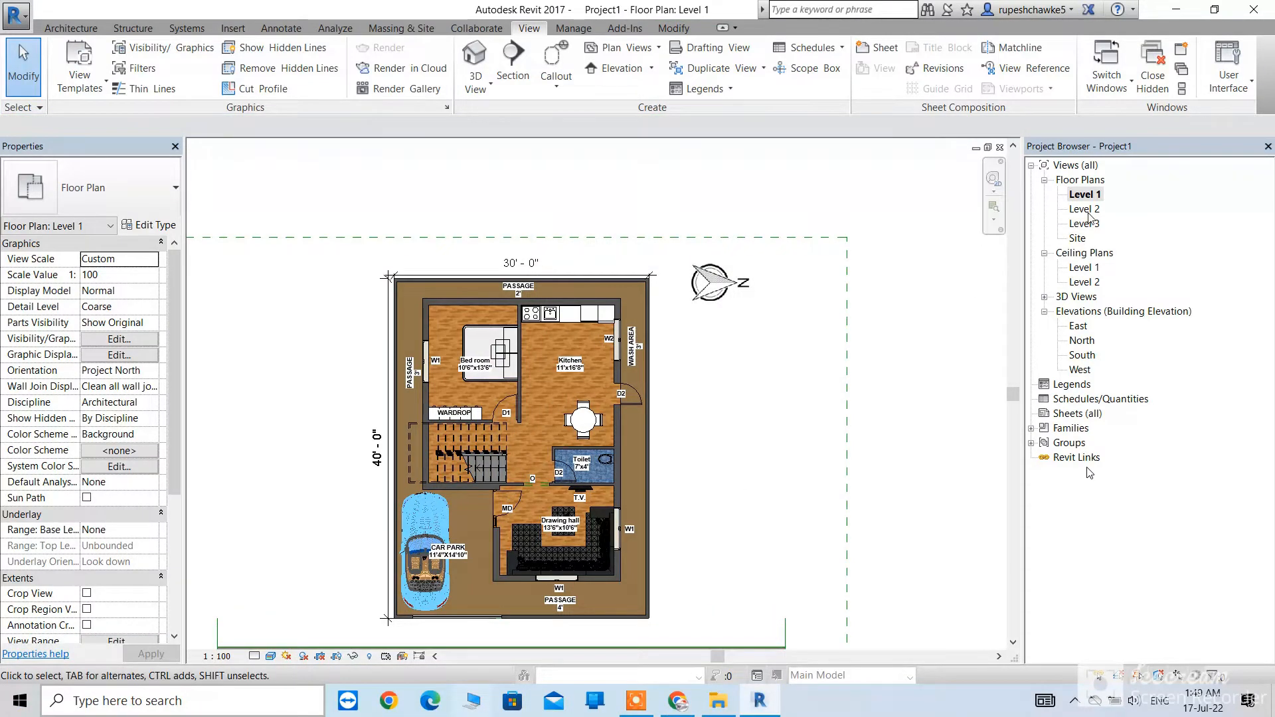
pyautogui.doubleClick(1085, 210)
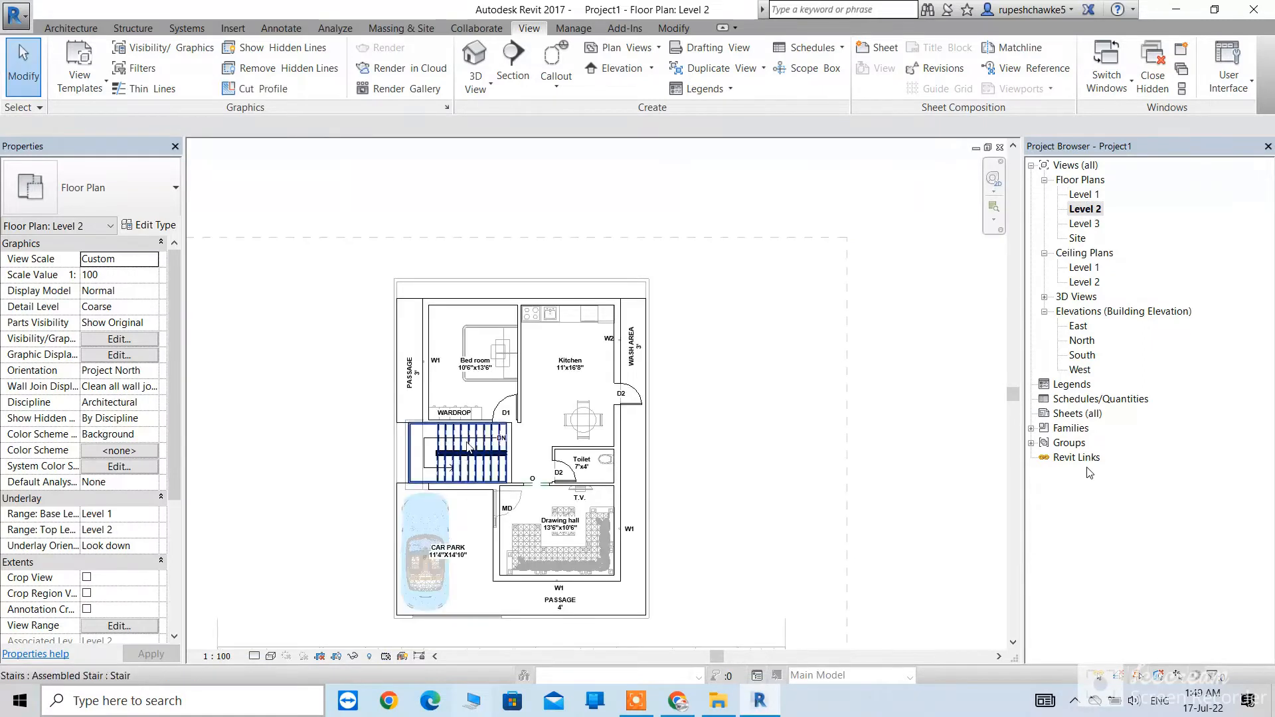
# Step: Show the Level 2 plan in a realistic visual style and paint the slab surface with the Air(3) wood material
pyautogui.click(272, 656)
pyautogui.click(303, 618)
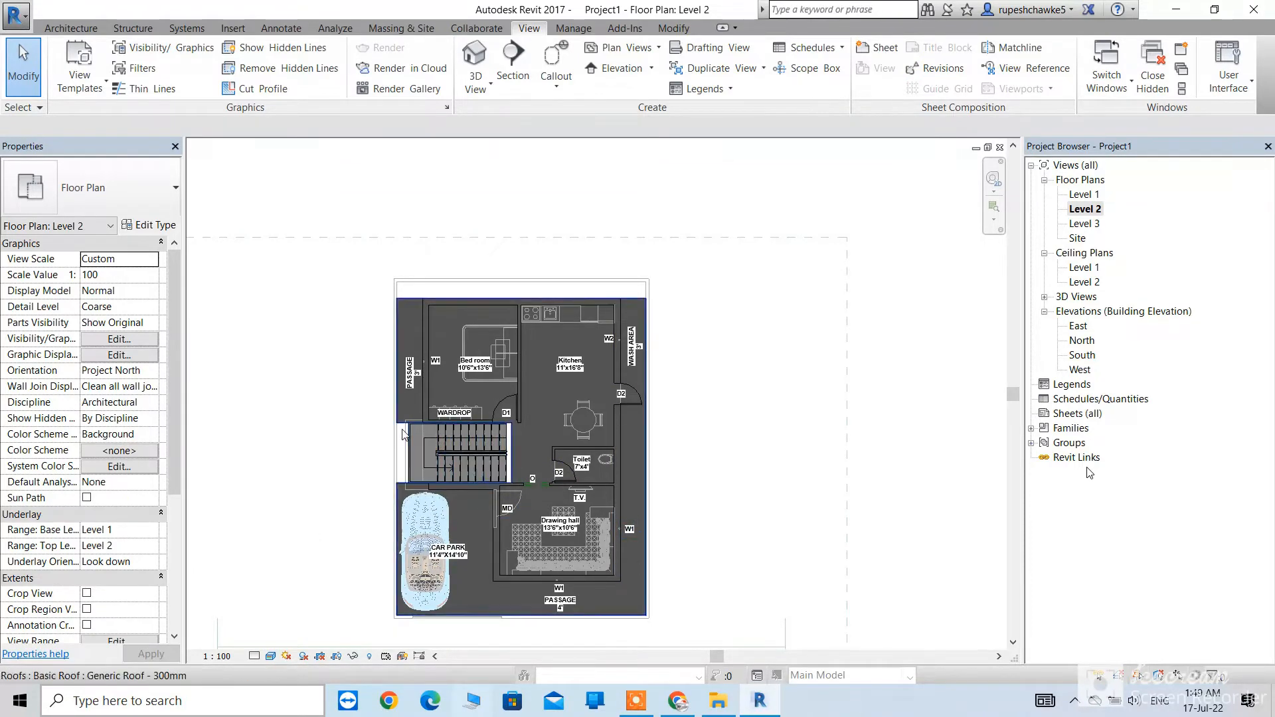
pyautogui.scroll(3, 430, 465)
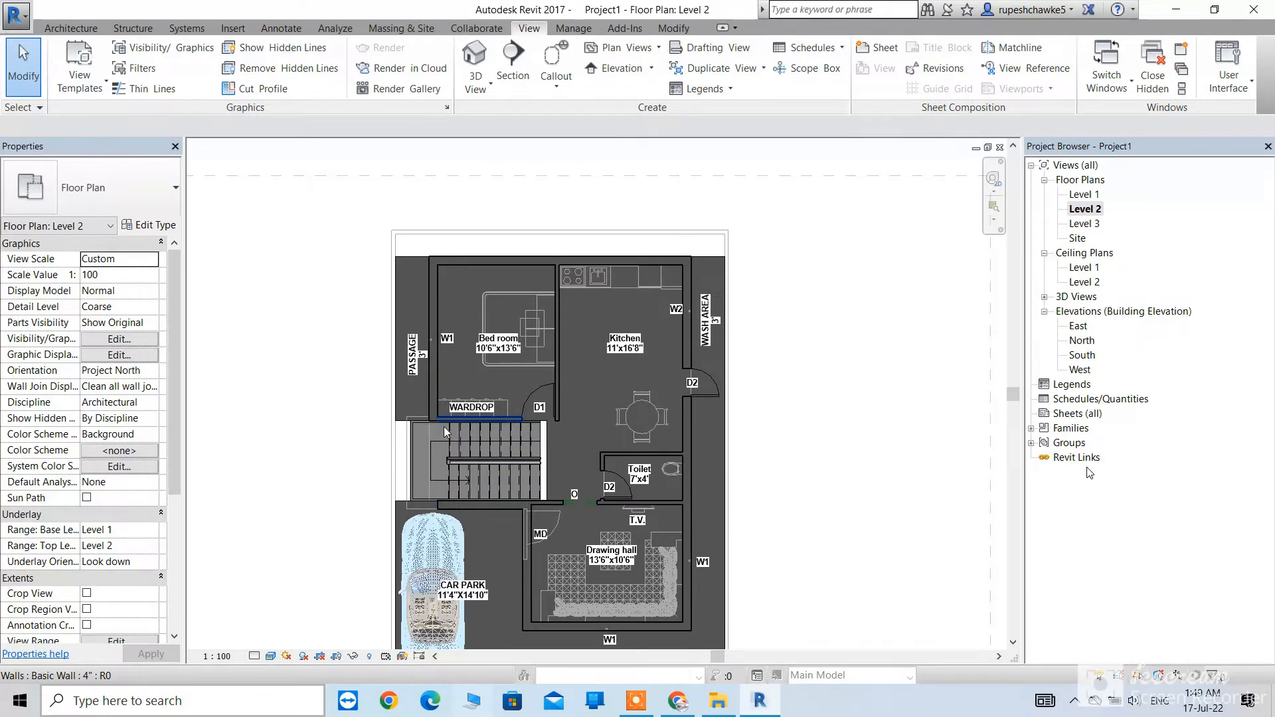
pyautogui.press('p')
pyautogui.press('t')
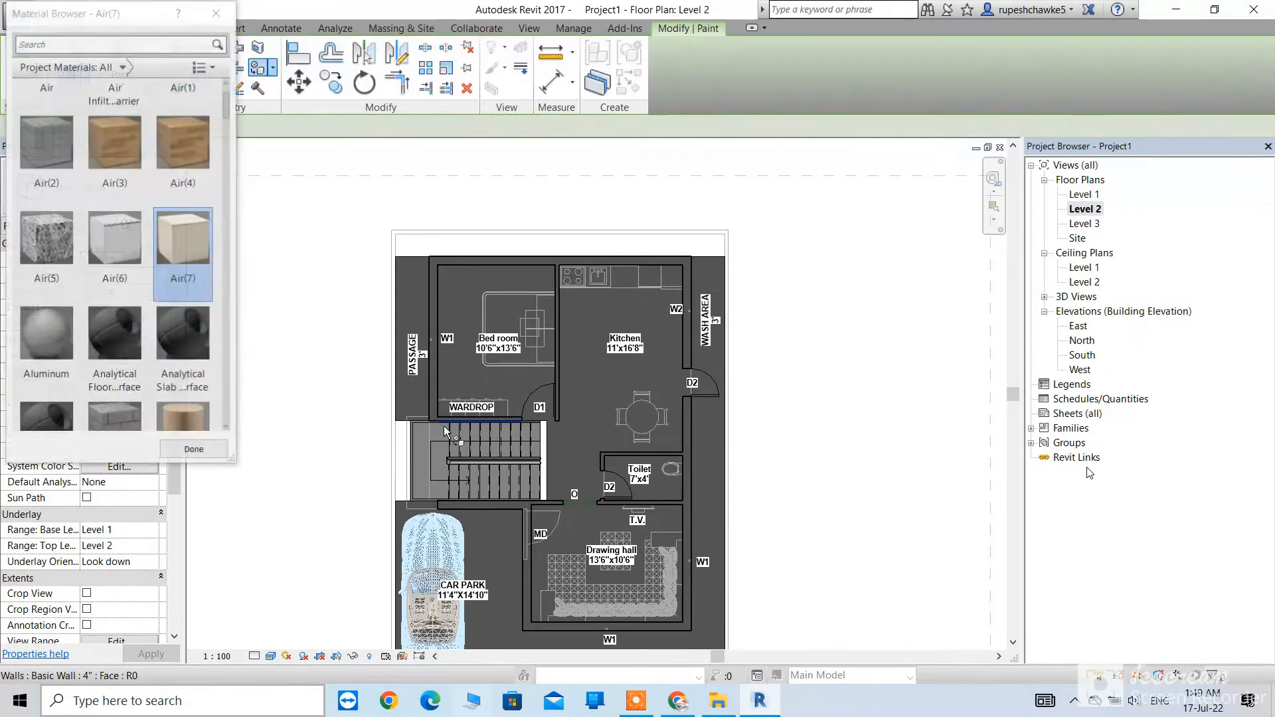
pyautogui.click(119, 158)
pyautogui.click(473, 329)
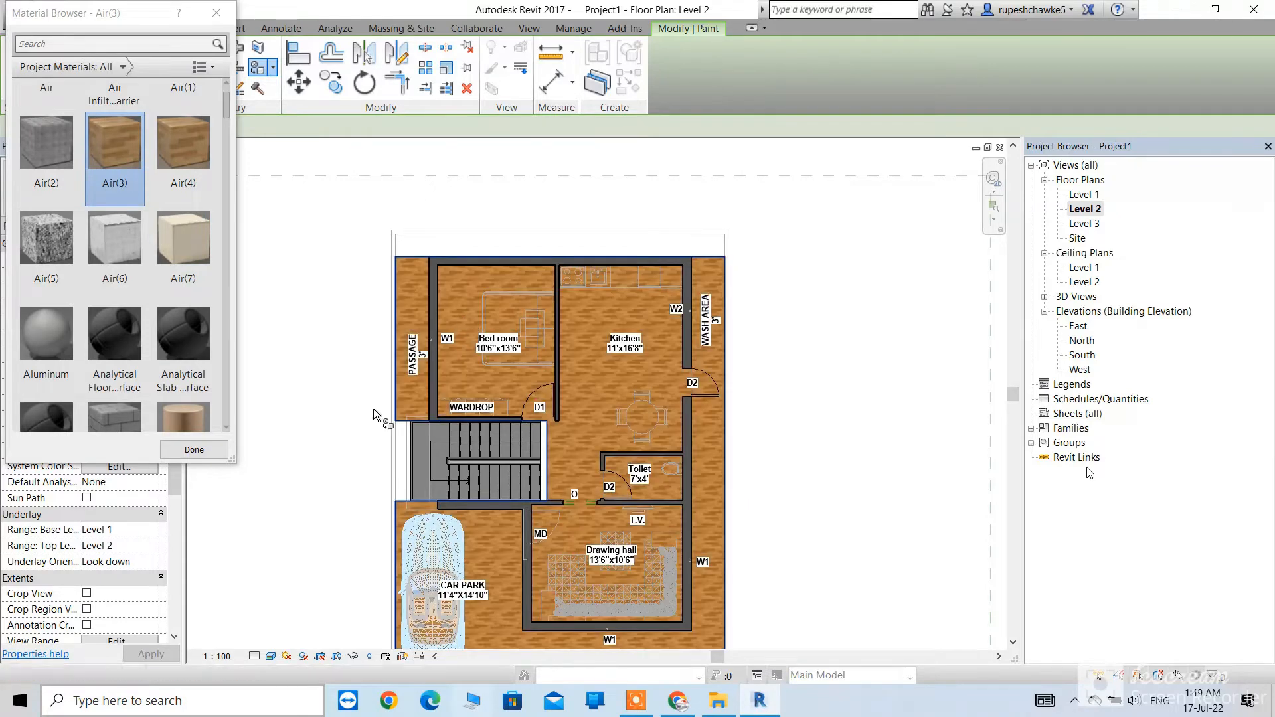
pyautogui.click(194, 450)
pyautogui.moveTo(363, 495); pyautogui.dragTo(361, 496, button='middle')
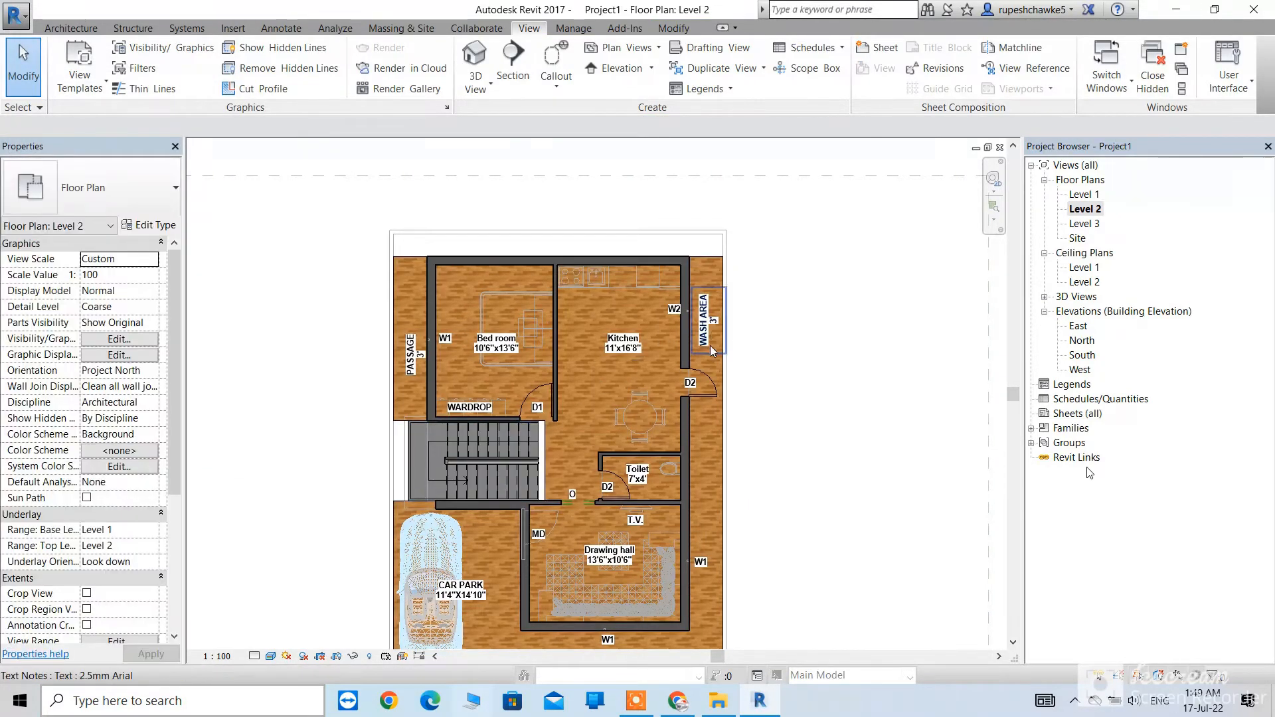
# Step: Delete the CAR PARK label from the Level 2 plan and open the 3D view facing the staircase side
pyautogui.moveTo(611, 534); pyautogui.dragTo(606, 433, button='middle')
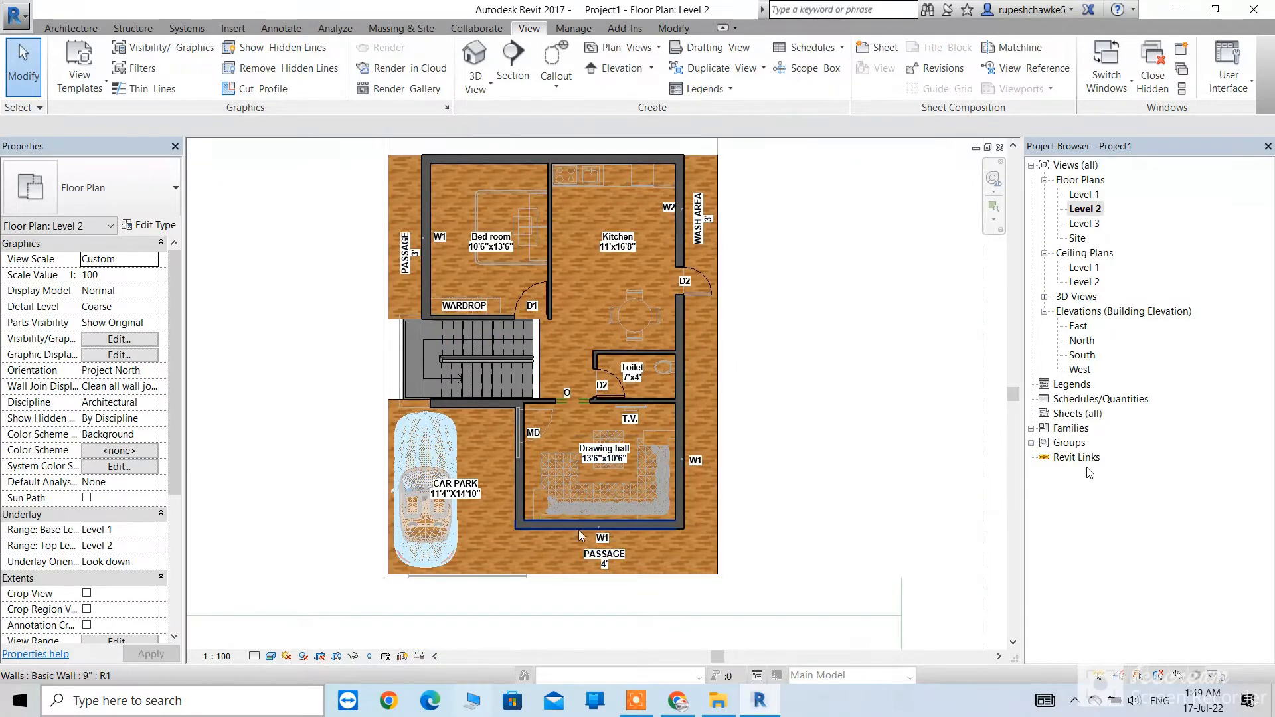
pyautogui.click(481, 492)
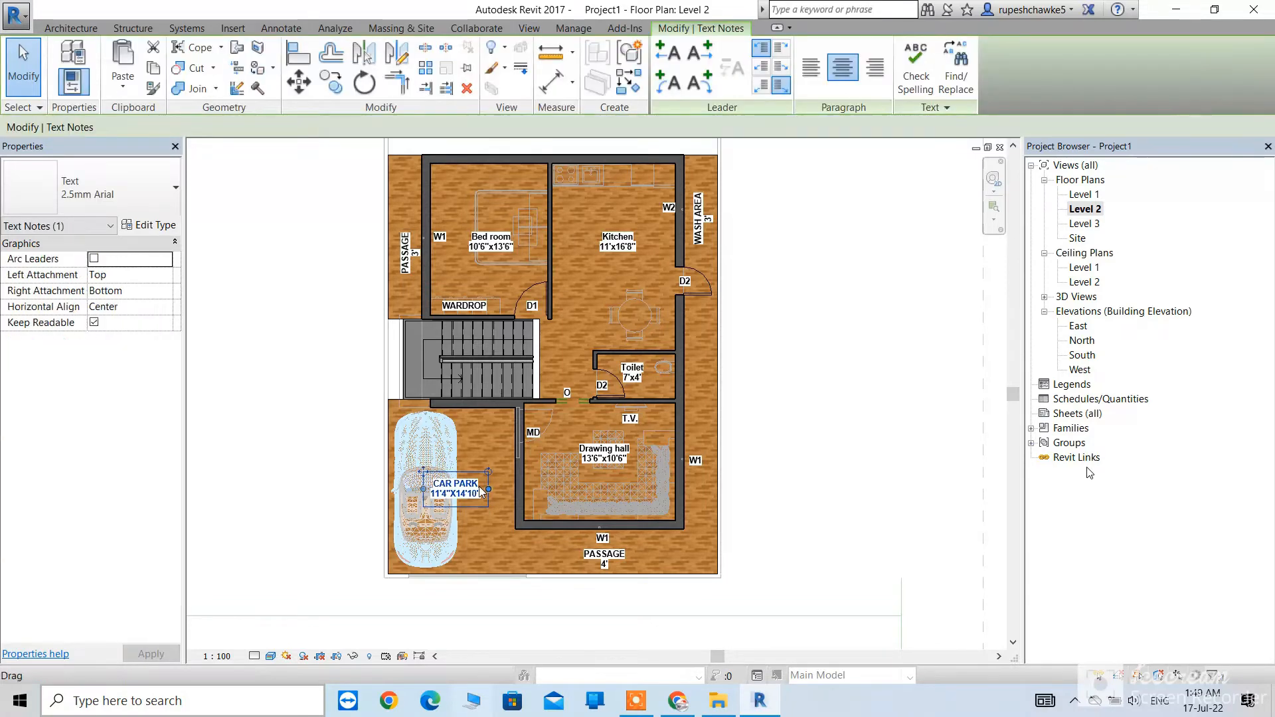
pyautogui.press('Delete')
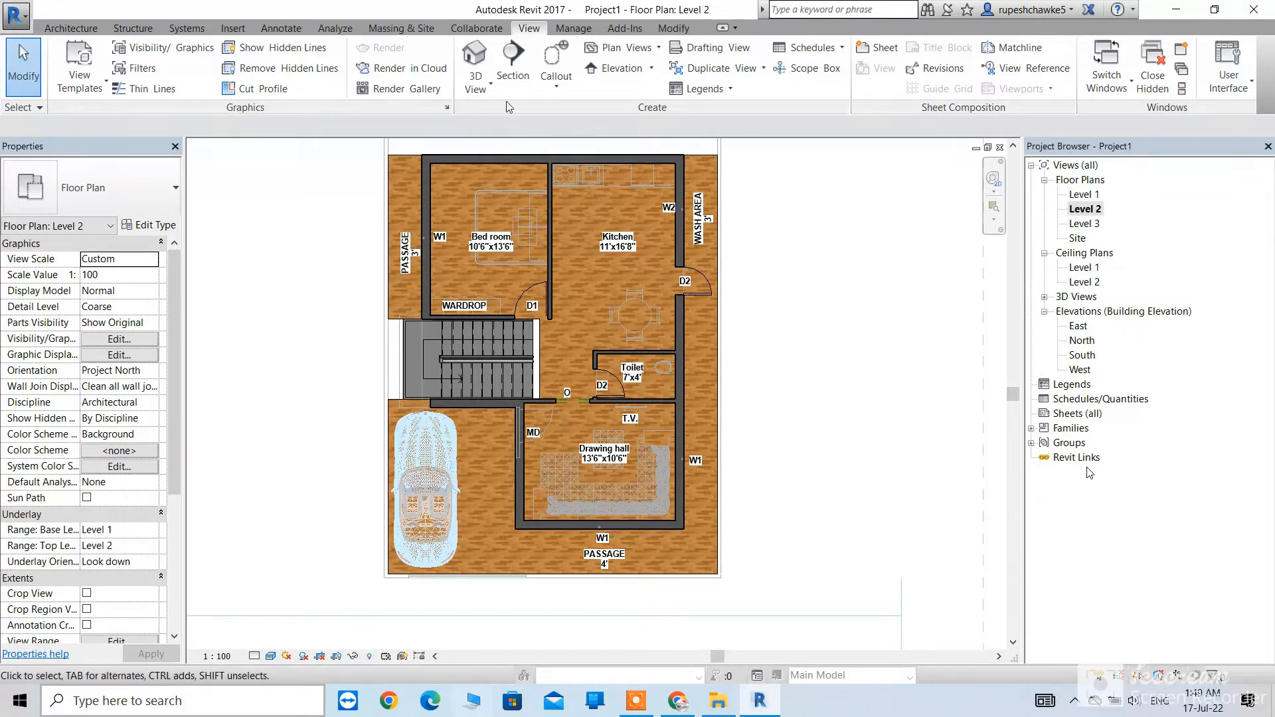
pyautogui.click(476, 60)
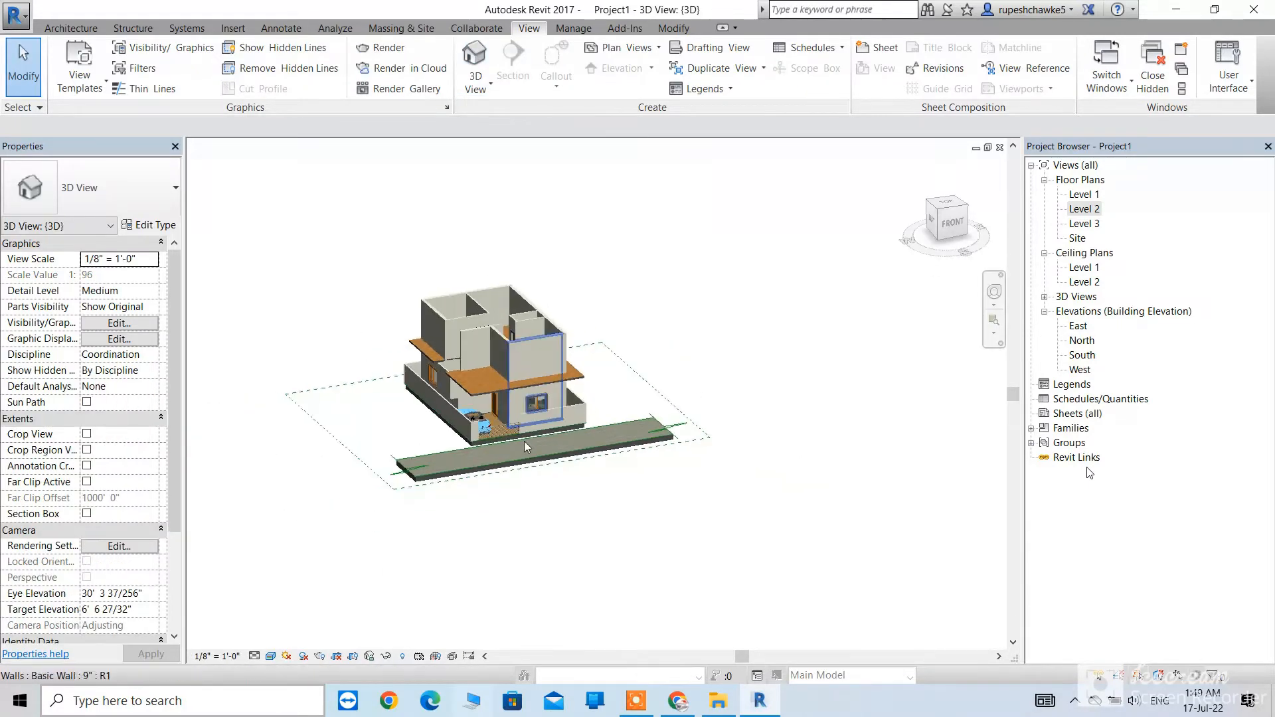
pyautogui.keyDown('shift'); pyautogui.moveTo(524, 441); pyautogui.dragTo(754, 528, button='middle'); pyautogui.keyUp('shift')
pyautogui.scroll(4, 530, 425)
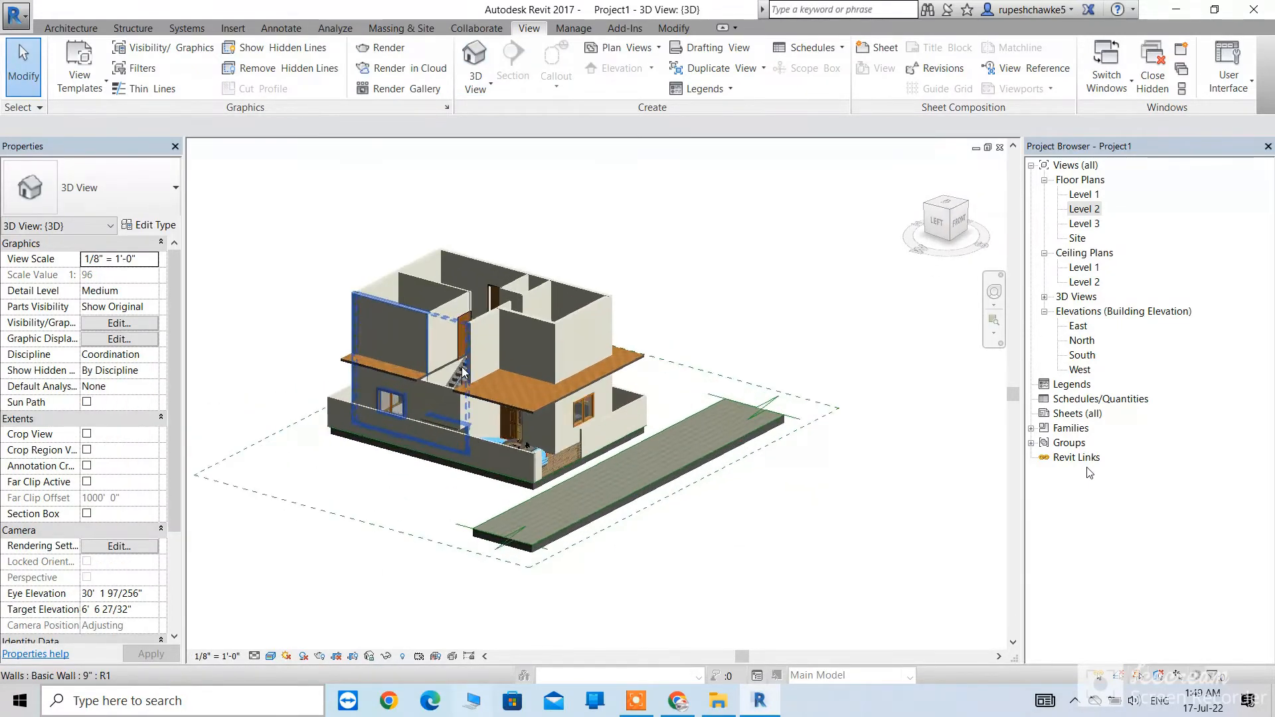
pyautogui.keyDown('shift'); pyautogui.moveTo(529, 427); pyautogui.dragTo(513, 434, button='middle'); pyautogui.keyUp('shift')
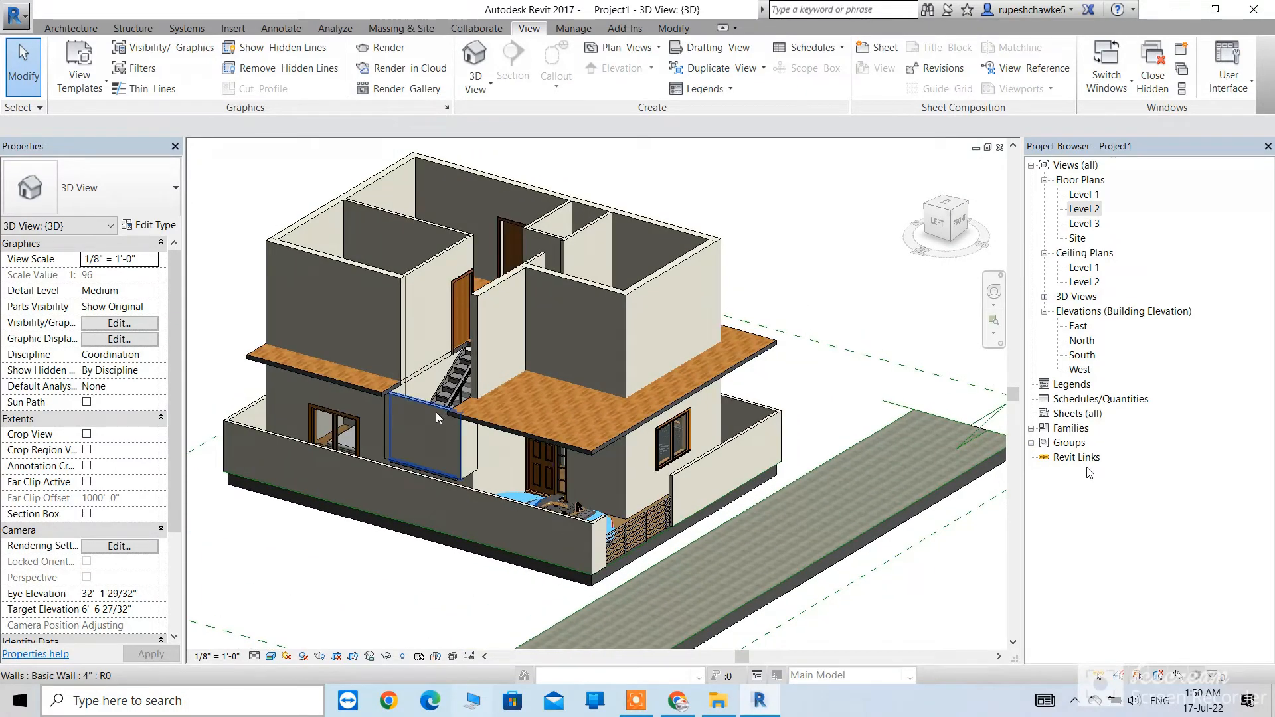
# Step: Copy the Level 4 line 10' 6" upward in the South elevation to make a terrace slab level
pyautogui.doubleClick(1081, 356)
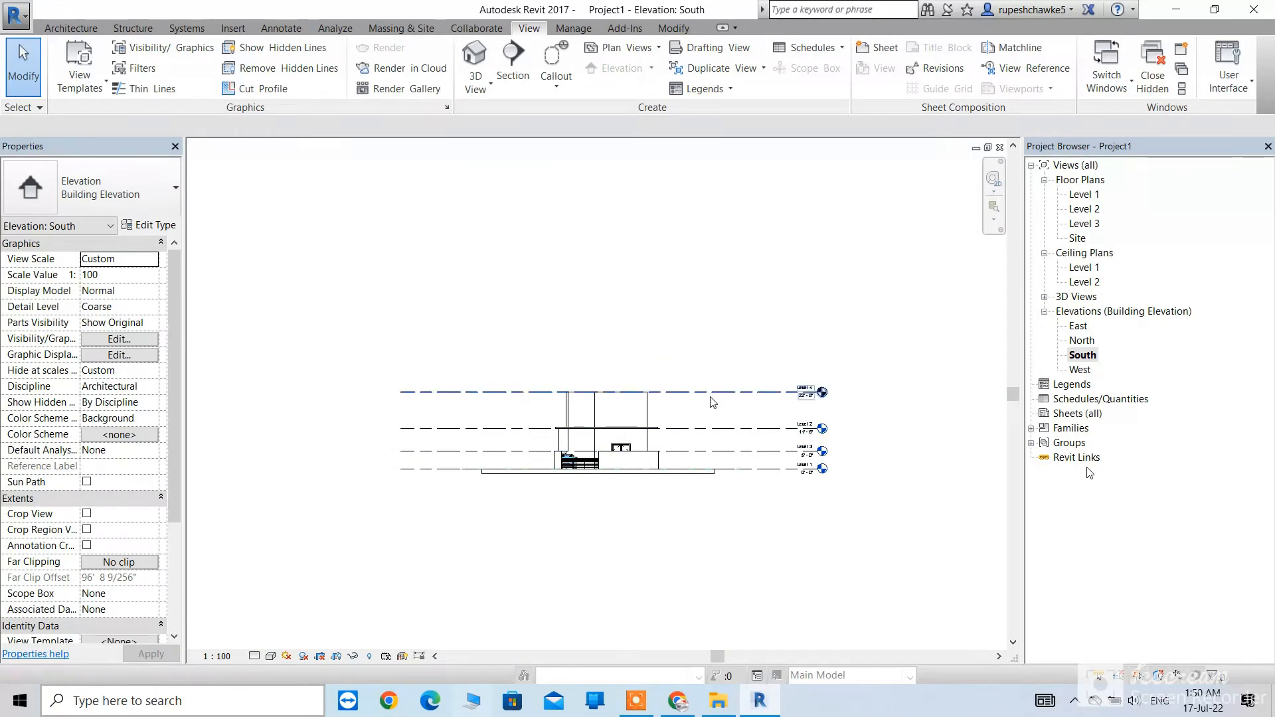
pyautogui.click(711, 397)
pyautogui.click(330, 82)
pyautogui.scroll(1, 674, 344)
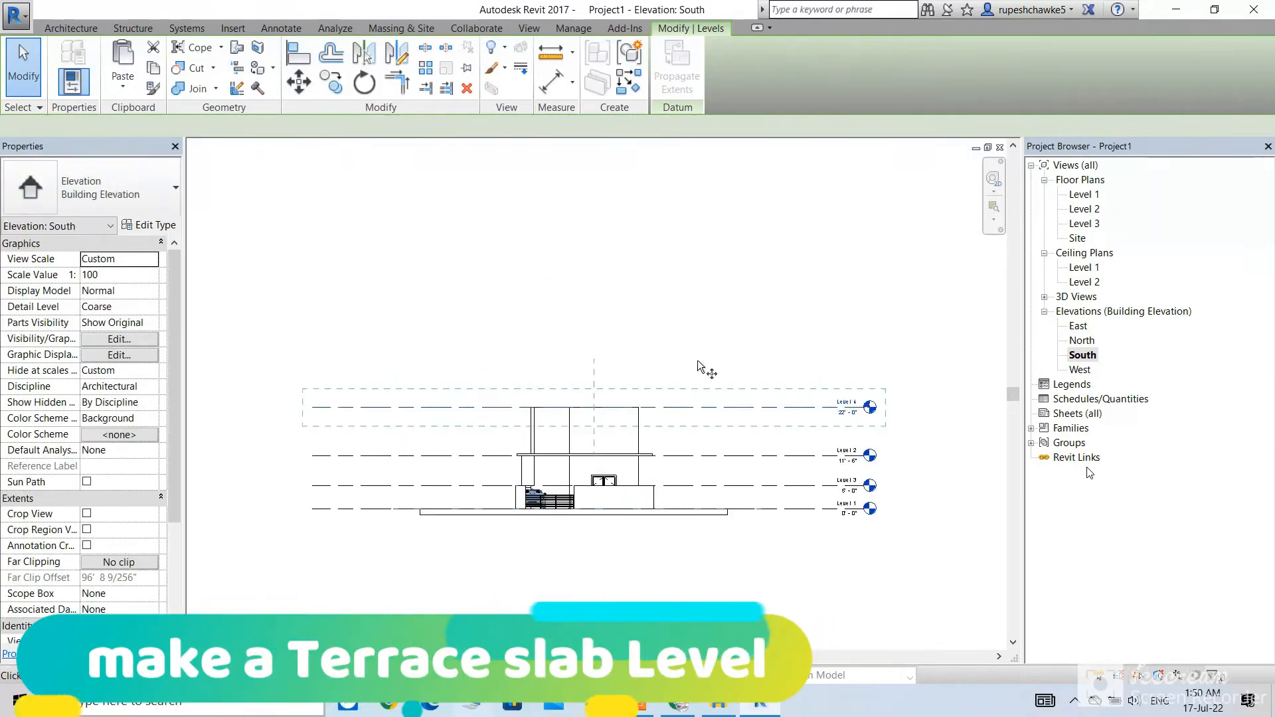
pyautogui.click(711, 381)
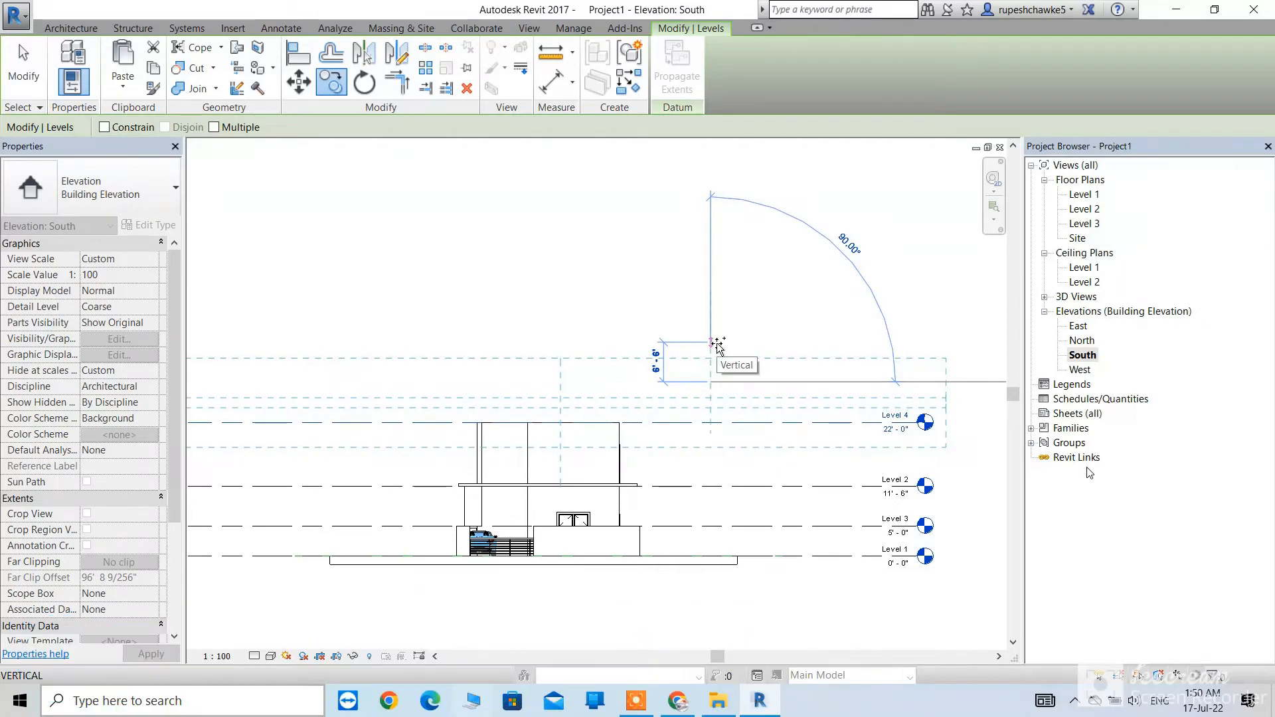
pyautogui.press('Return')
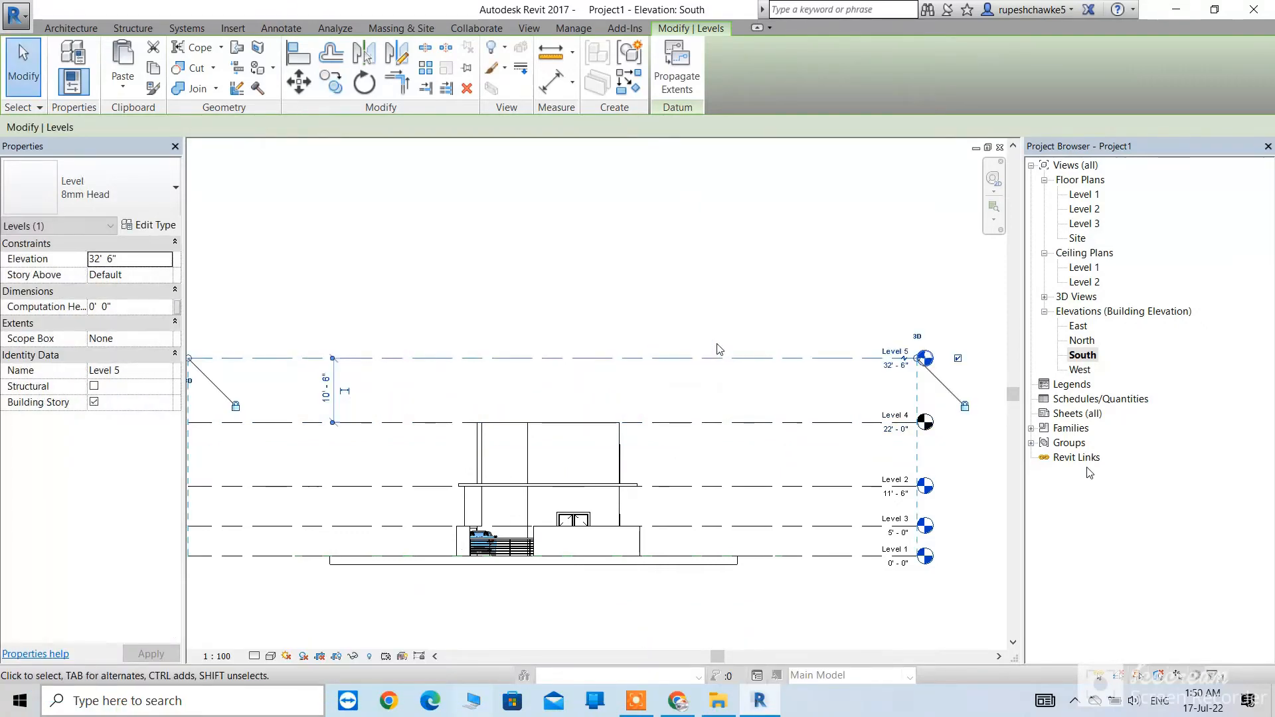
pyautogui.click(623, 324)
# Step: Set the top constraint of the three staircase tower walls to Up to level: Level 5 in the 3D view
pyautogui.click(480, 53)
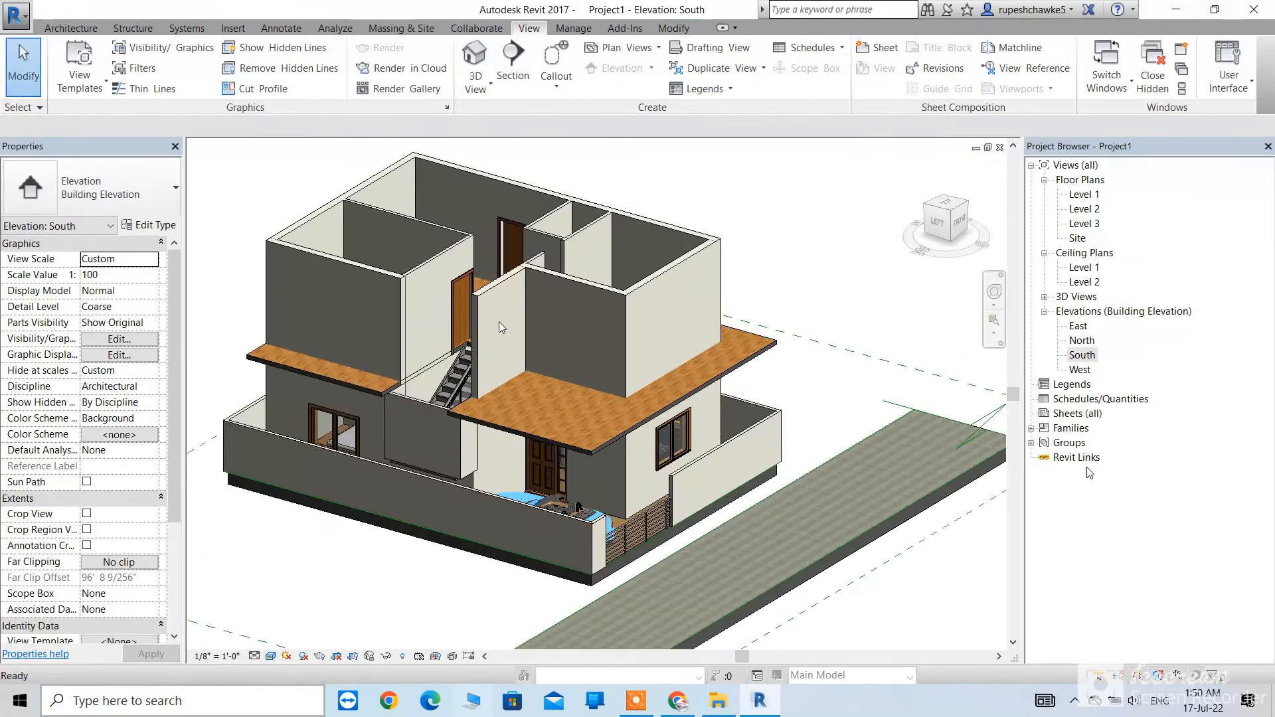
pyautogui.scroll(3, 459, 402)
pyautogui.scroll(2, 460, 388)
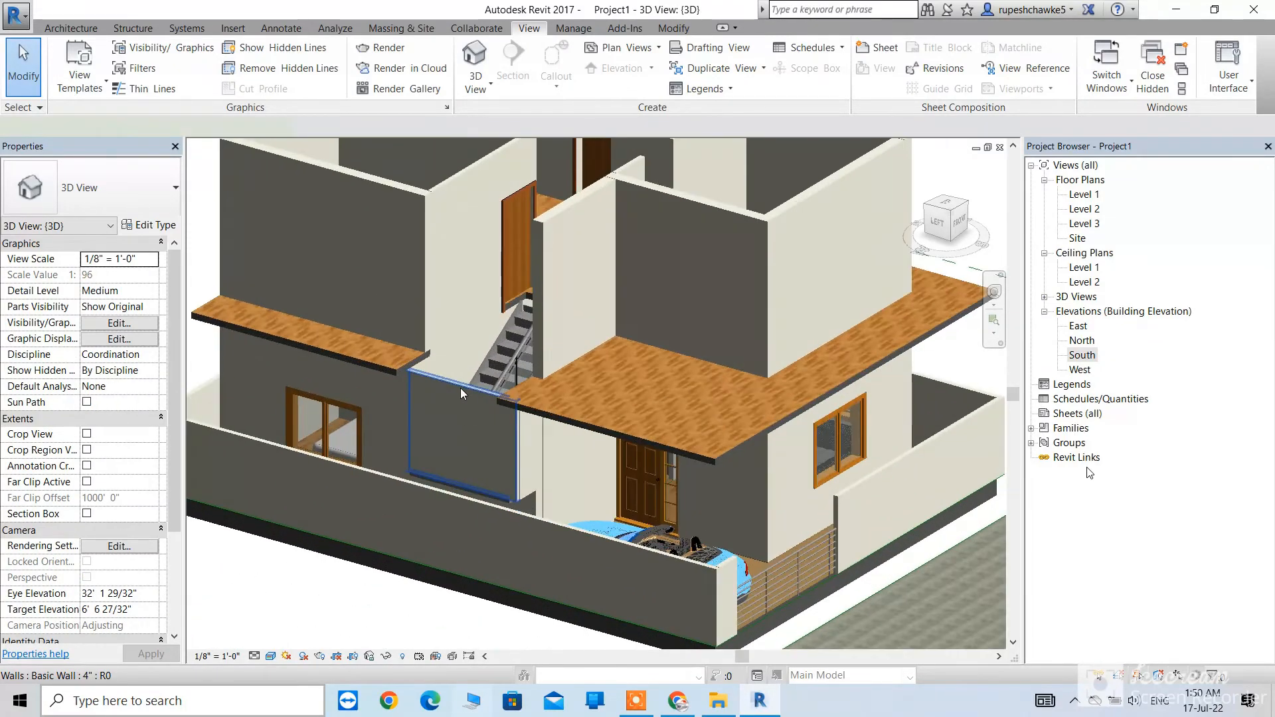
pyautogui.click(460, 388)
pyautogui.scroll(3, 478, 425)
pyautogui.keyDown('ctrl'); pyautogui.click(538, 520); pyautogui.keyUp('ctrl')
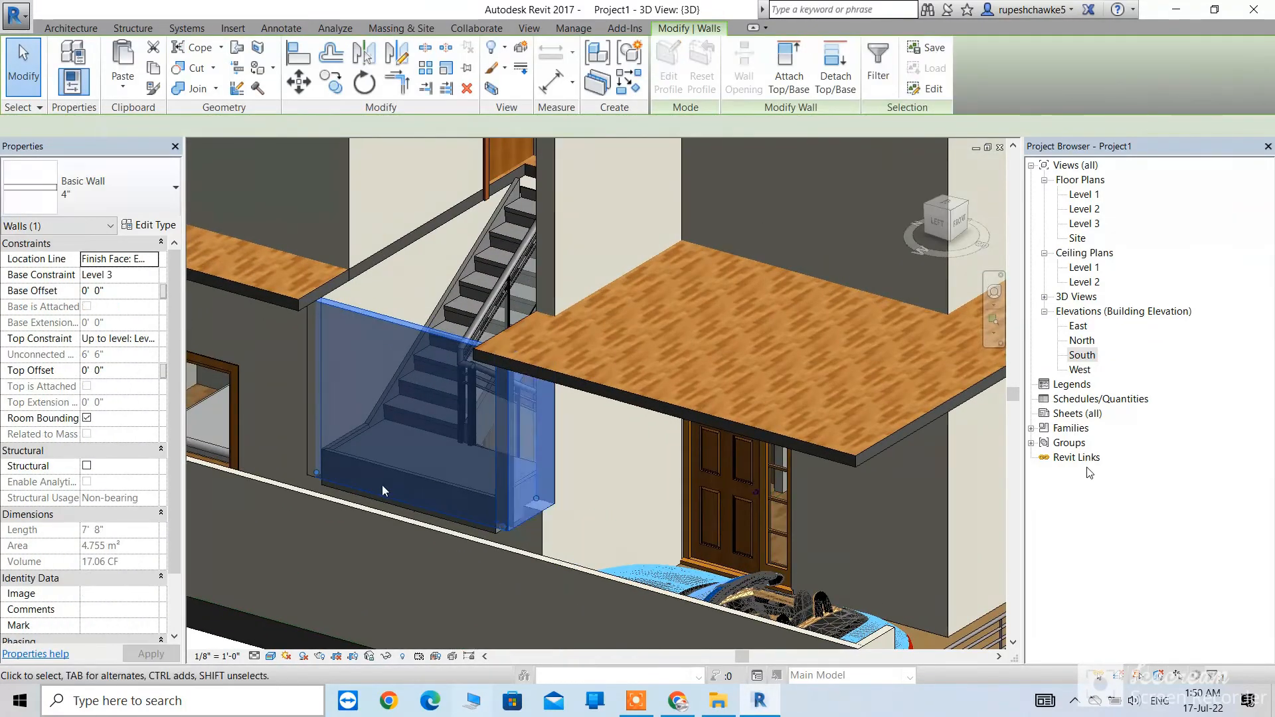
pyautogui.keyDown('ctrl'); pyautogui.click(305, 460); pyautogui.keyUp('ctrl')
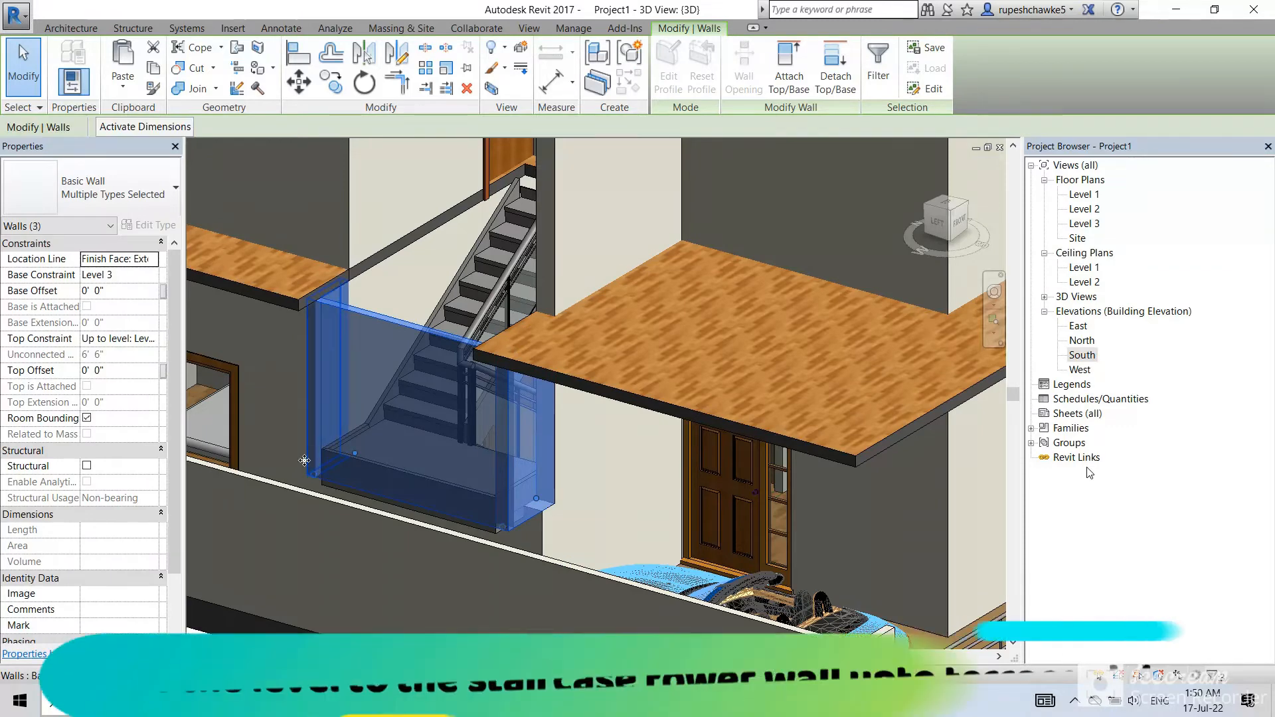
pyautogui.click(150, 338)
pyautogui.click(153, 338)
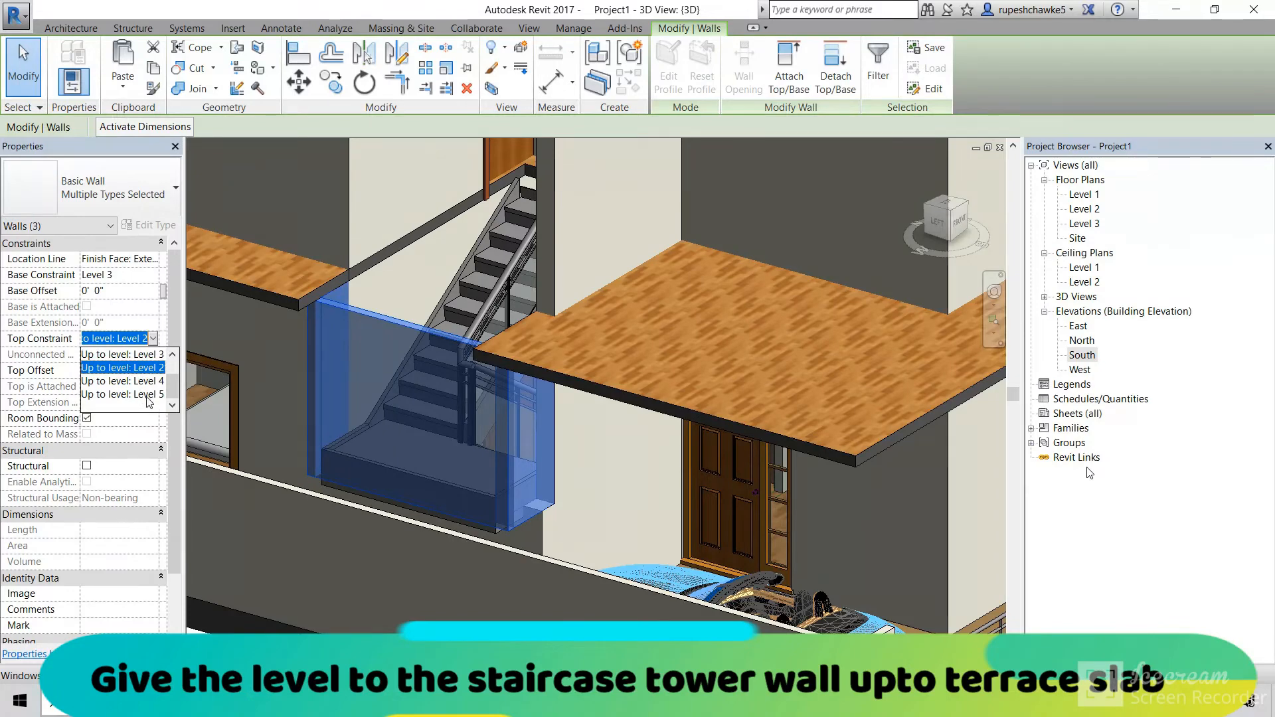
pyautogui.scroll(-4, 469, 440)
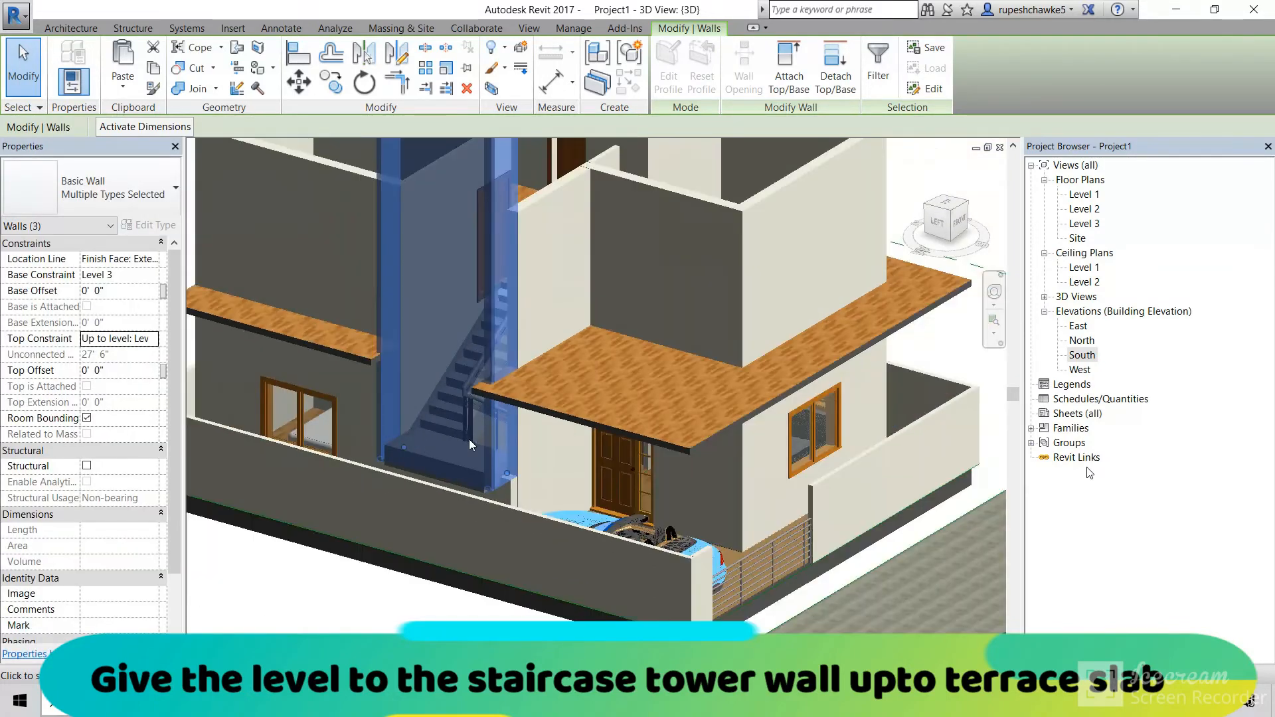
pyautogui.click(407, 536)
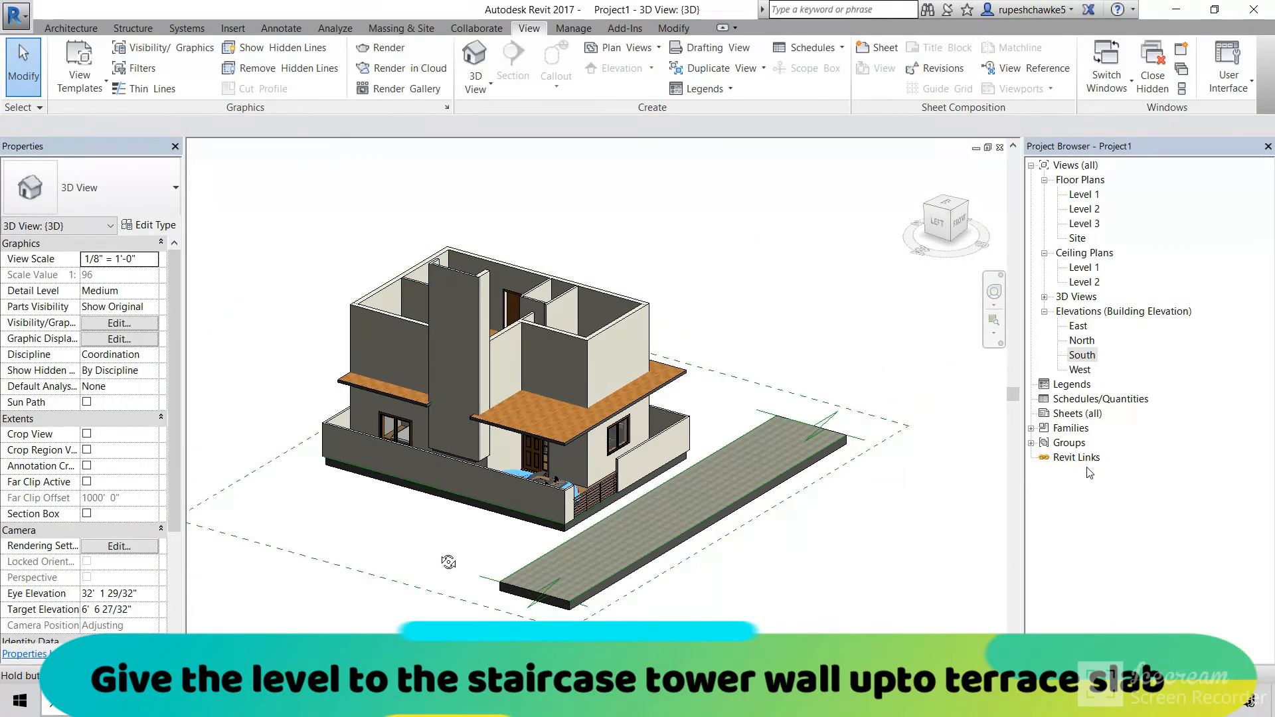
# Step: Copy the Generic Roof - 300mm slab at Level 2 and paste it aligned to Level 4
pyautogui.keyDown('shift'); pyautogui.moveTo(448, 562); pyautogui.dragTo(547, 454, button='middle'); pyautogui.keyUp('shift')
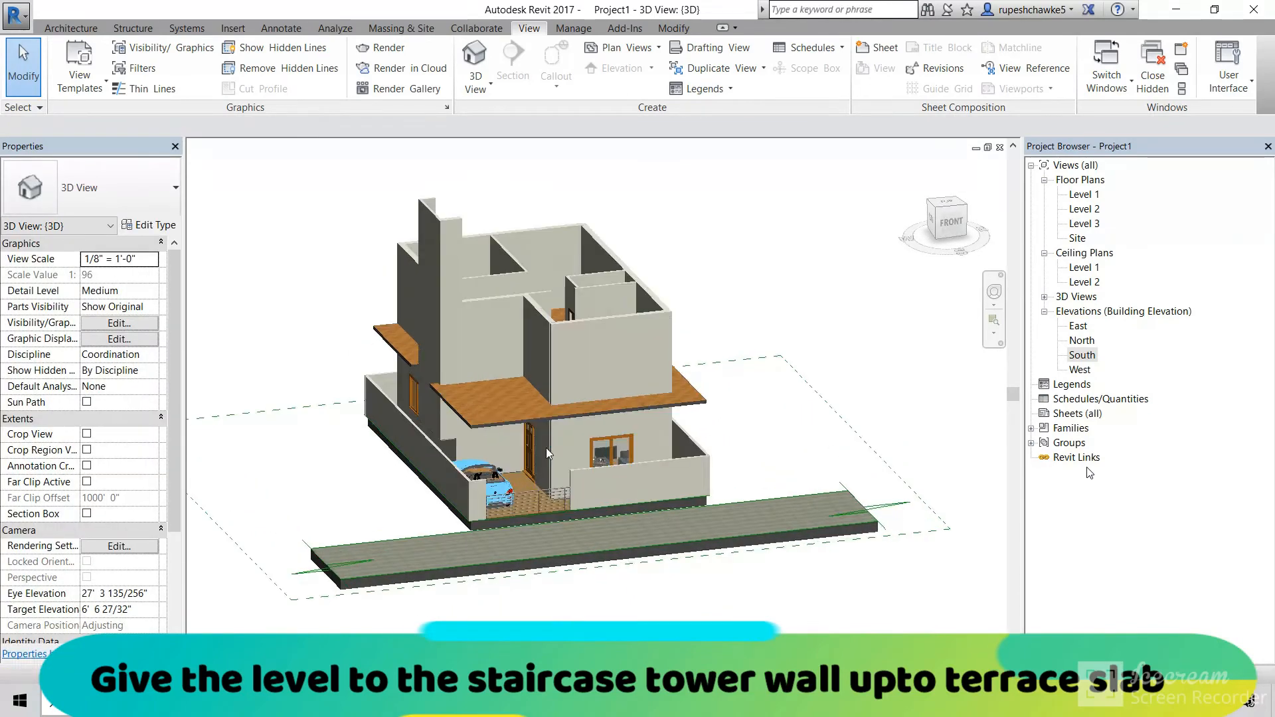
pyautogui.scroll(5, 515, 421)
pyautogui.click(499, 416)
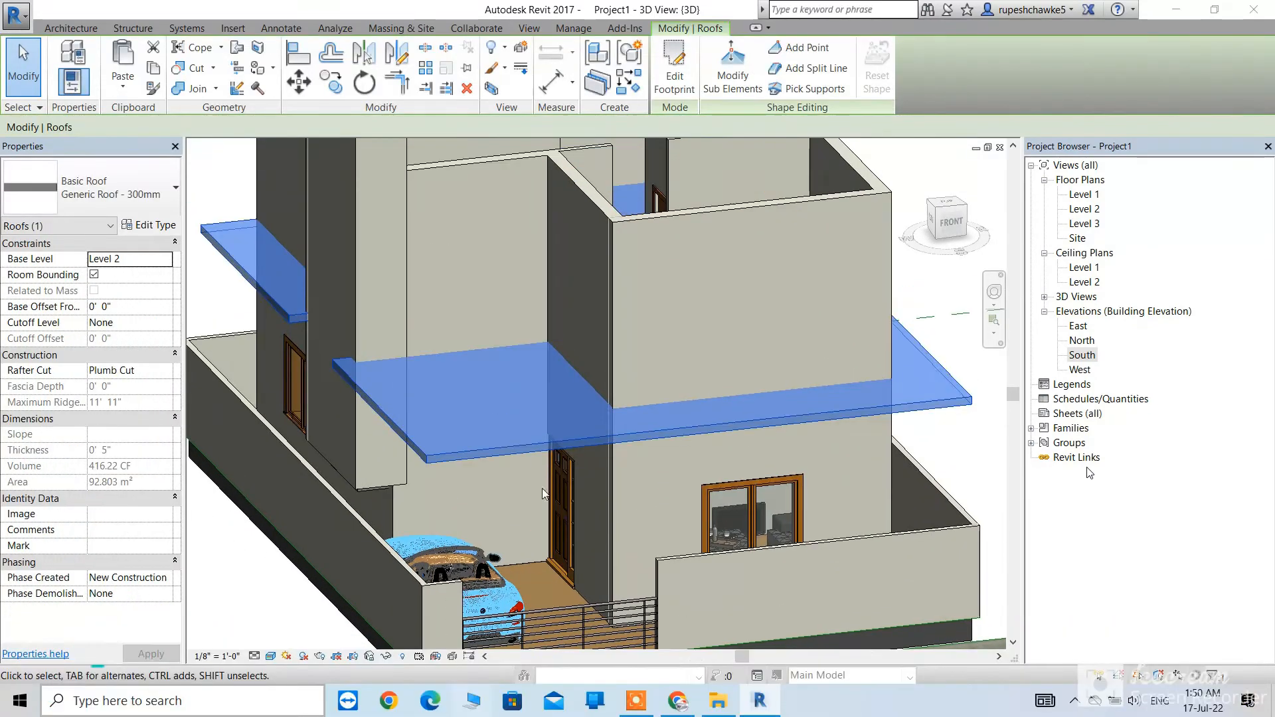
pyautogui.press('Escape')
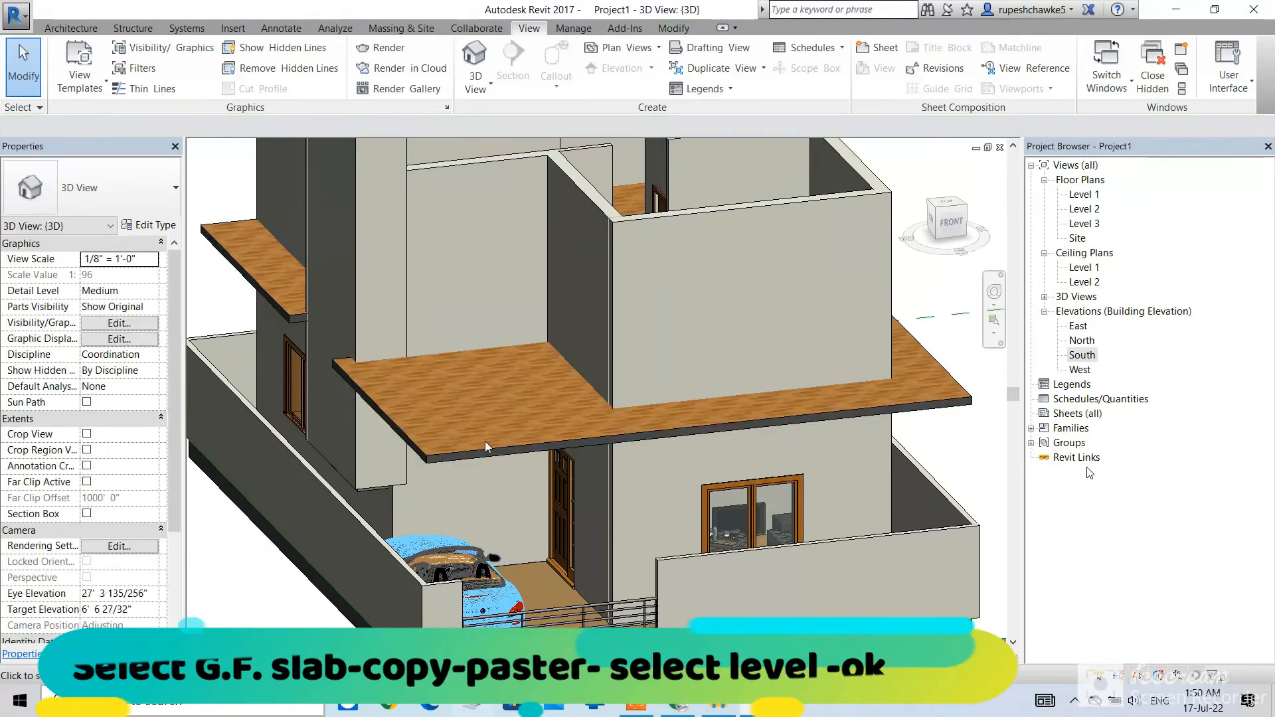
pyautogui.click(490, 448)
pyautogui.scroll(-3, 490, 449)
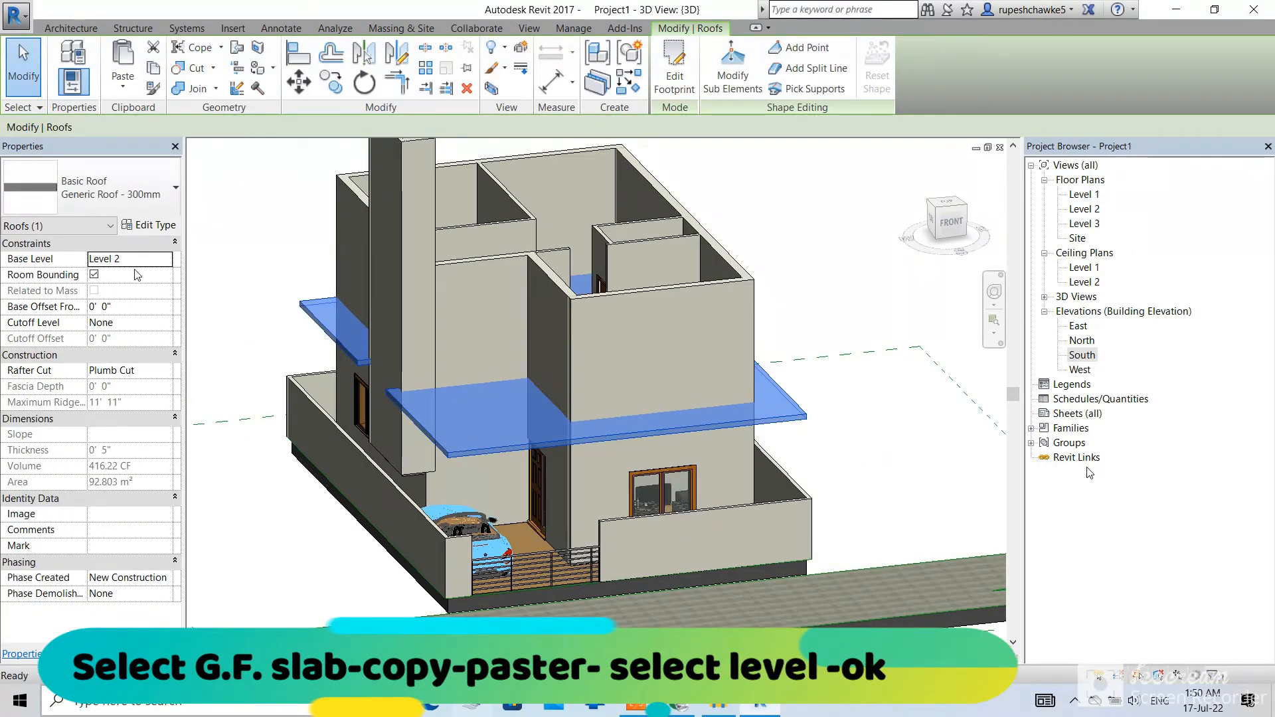
pyautogui.click(124, 86)
pyautogui.click(199, 145)
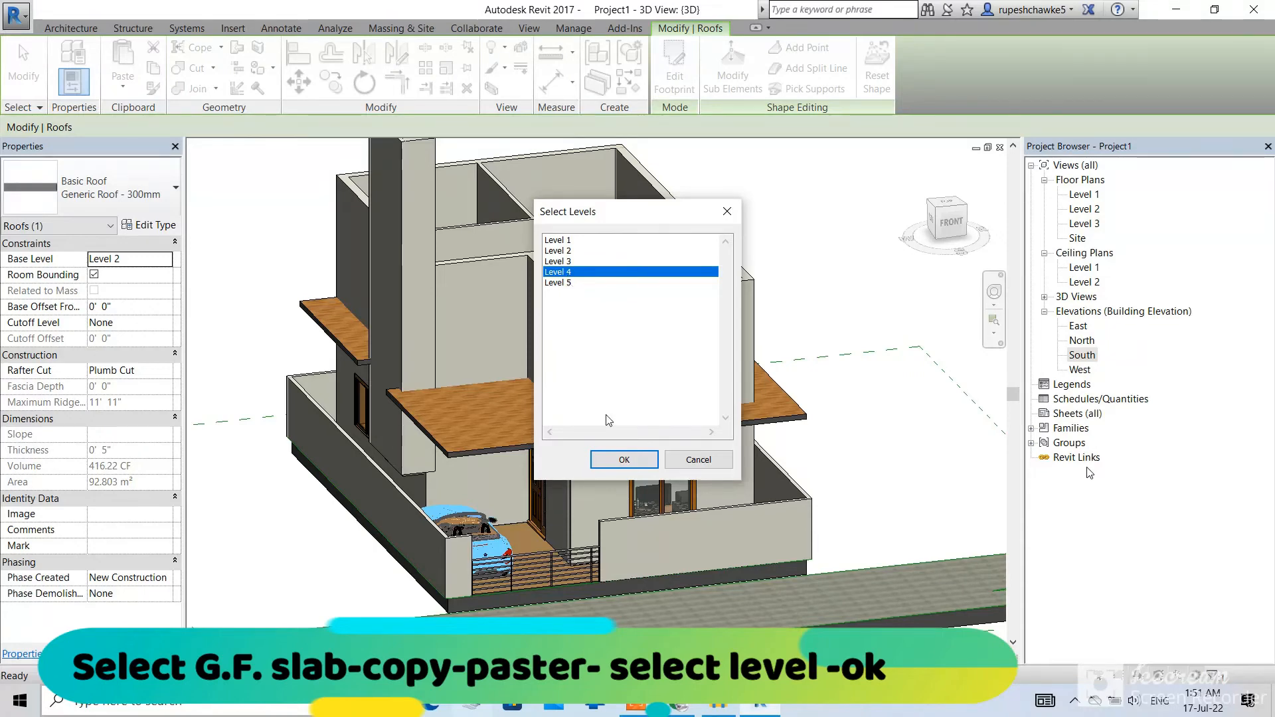
pyautogui.click(624, 460)
pyautogui.press('Escape')
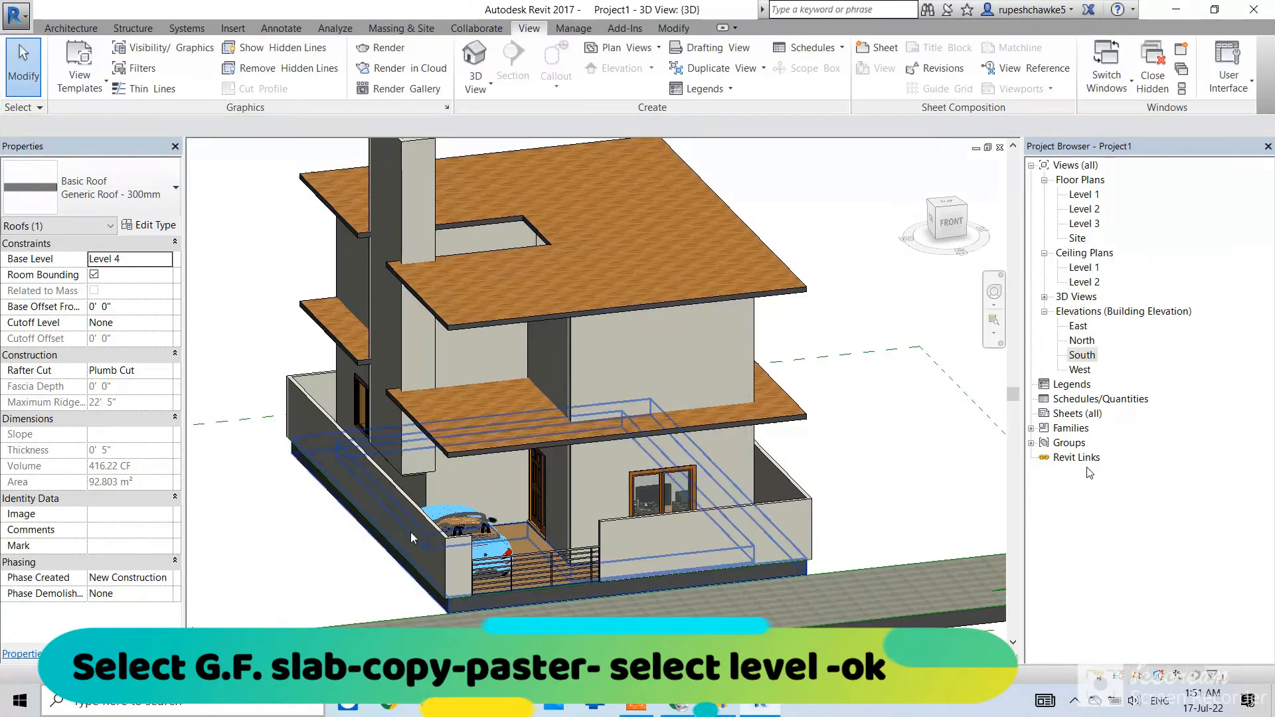
pyautogui.scroll(-3, 463, 515)
pyautogui.press('Escape')
# Step: Copy all 1220 x 1220mm casement windows visible in the view and start pasting them aligned to selected levels
pyautogui.moveTo(607, 510)
pyautogui.keyDown('shift'); pyautogui.mouseDown(button='middle')
pyautogui.moveTo(536, 499)
pyautogui.moveTo(621, 502)
pyautogui.mouseUp(button='middle'); pyautogui.keyUp('shift')
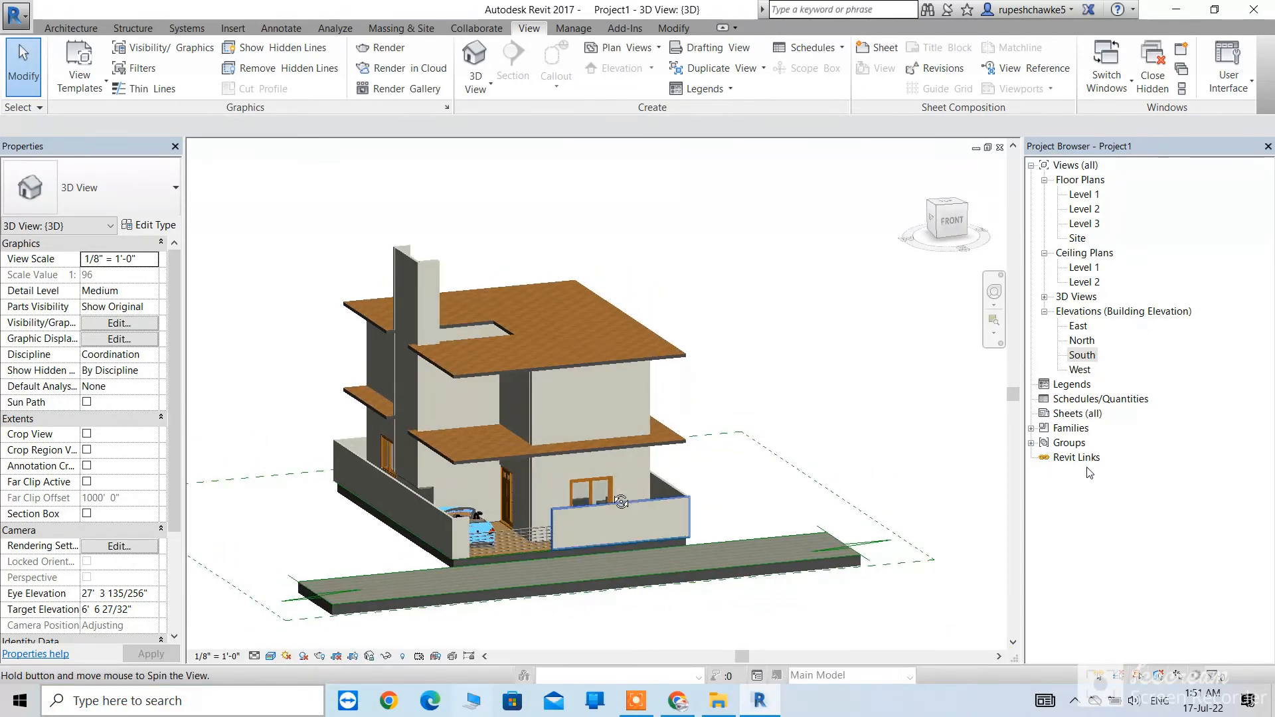
pyautogui.scroll(3, 589, 490)
pyautogui.click(588, 491)
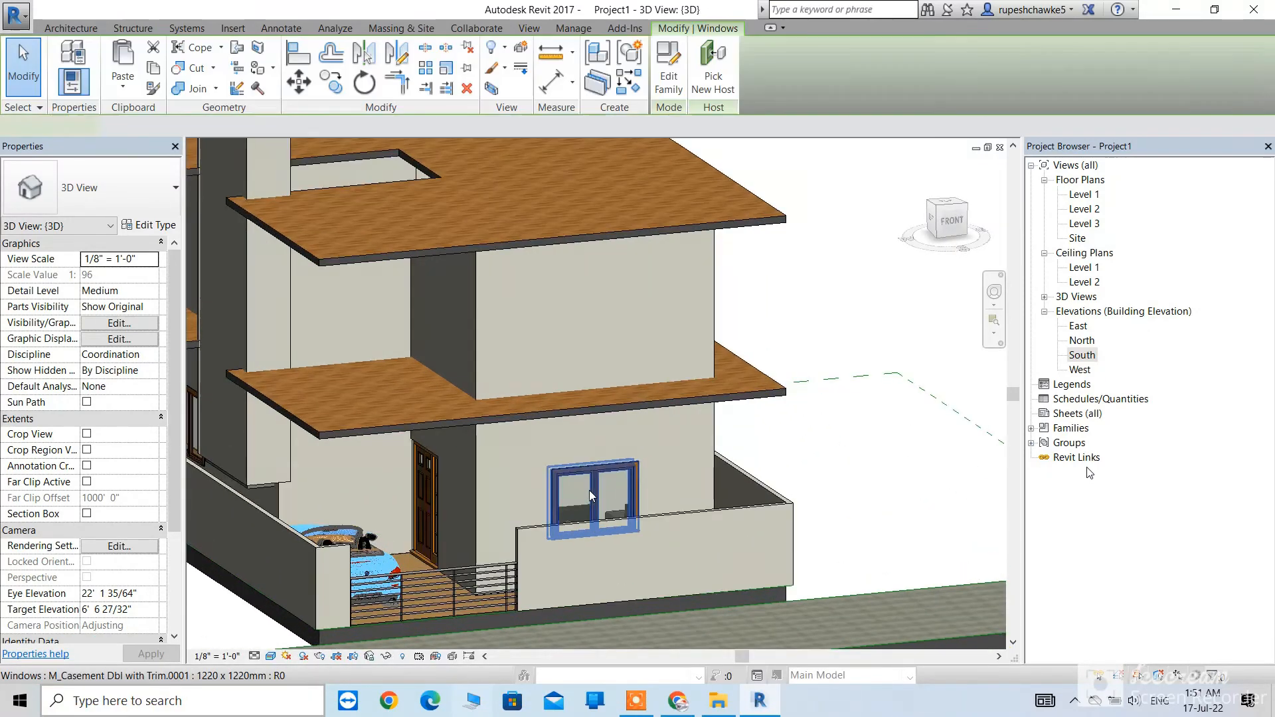
pyautogui.rightClick(588, 490)
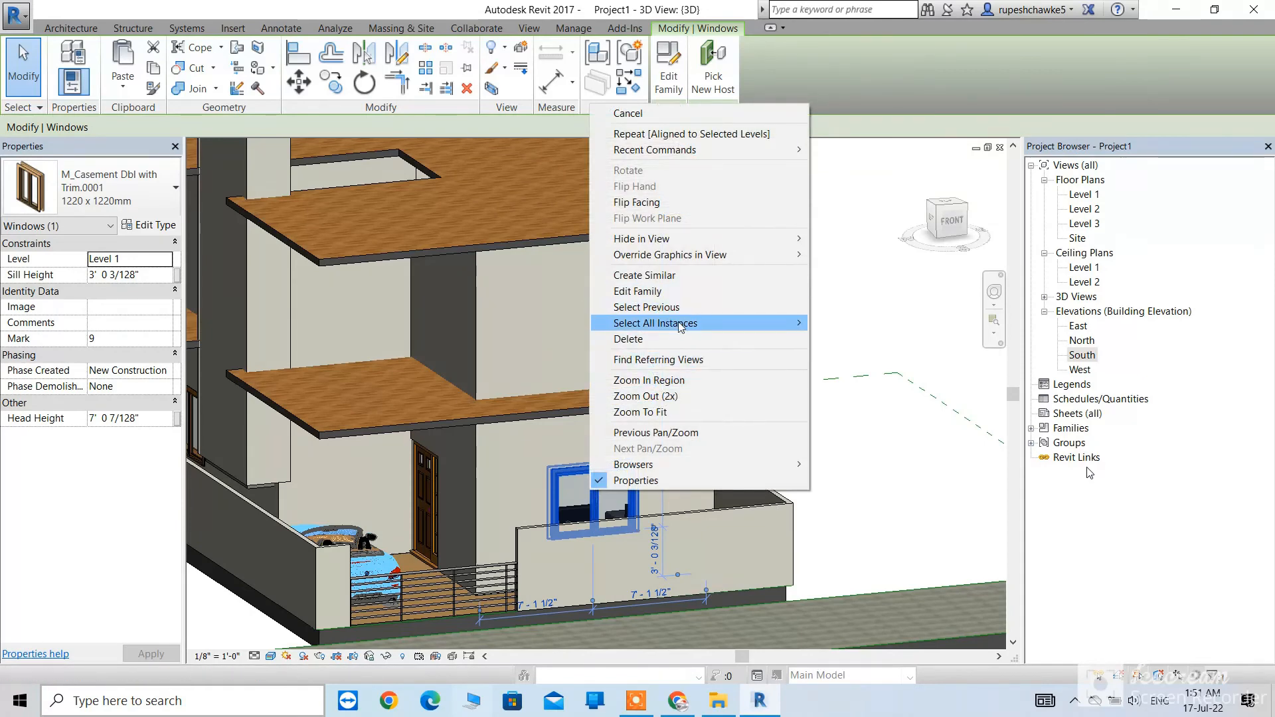
pyautogui.click(857, 323)
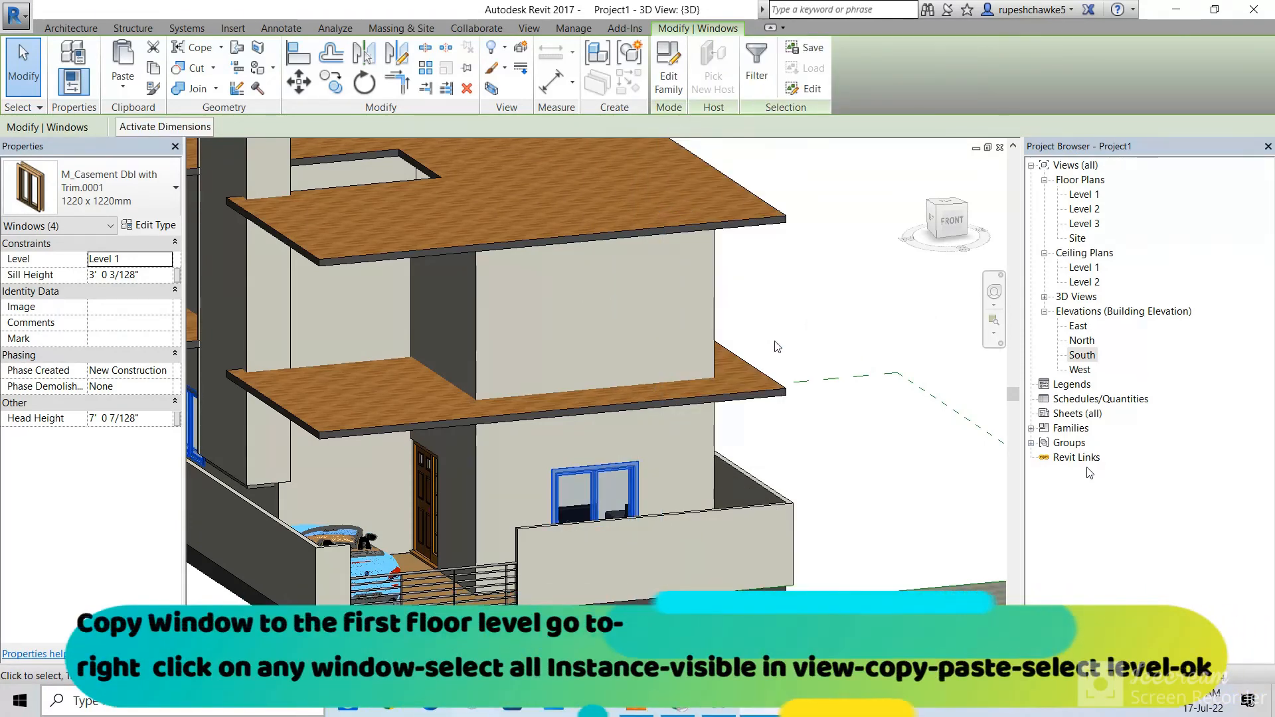
pyautogui.click(131, 96)
pyautogui.click(213, 143)
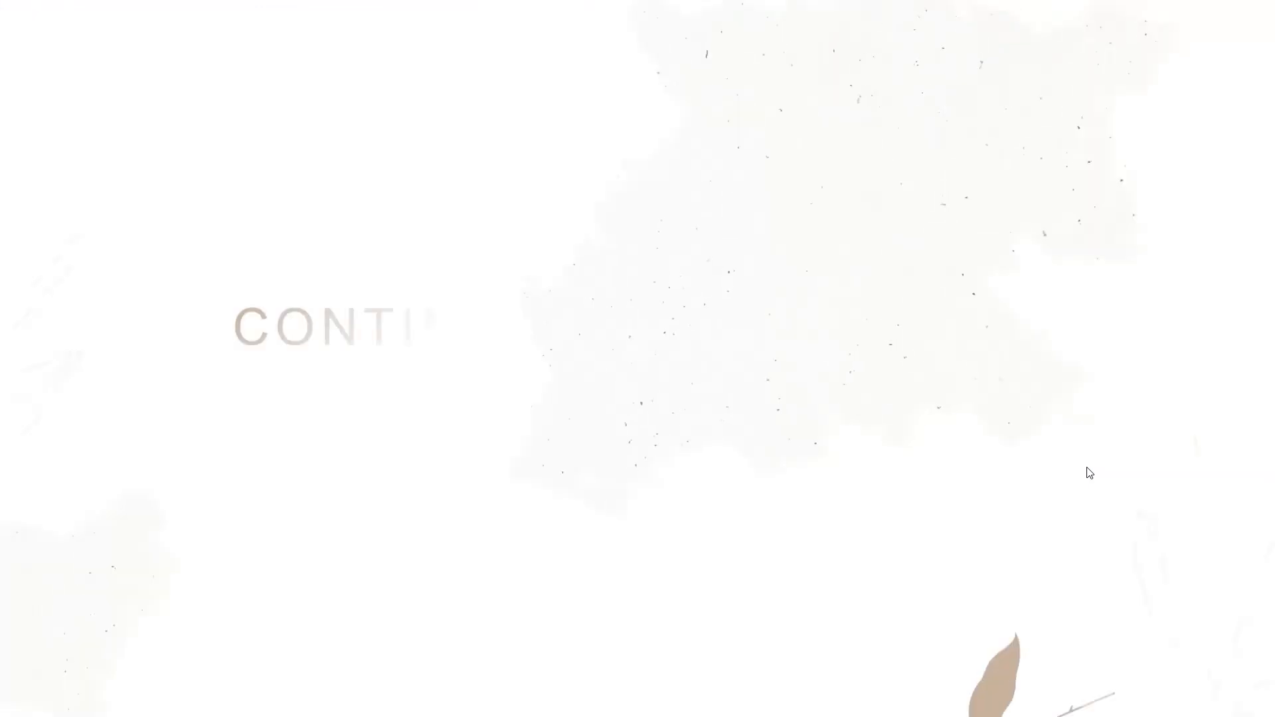